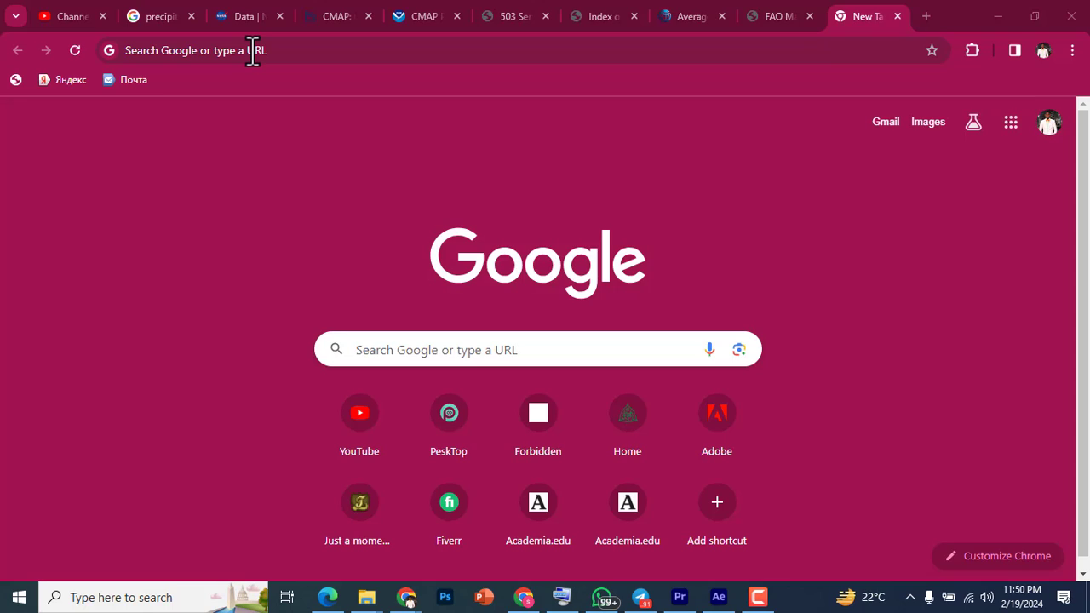
- Search for CRU in Chrome and scroll the CRU gridded datasets page down to CRU TS v4.07
left_click(142, 49)
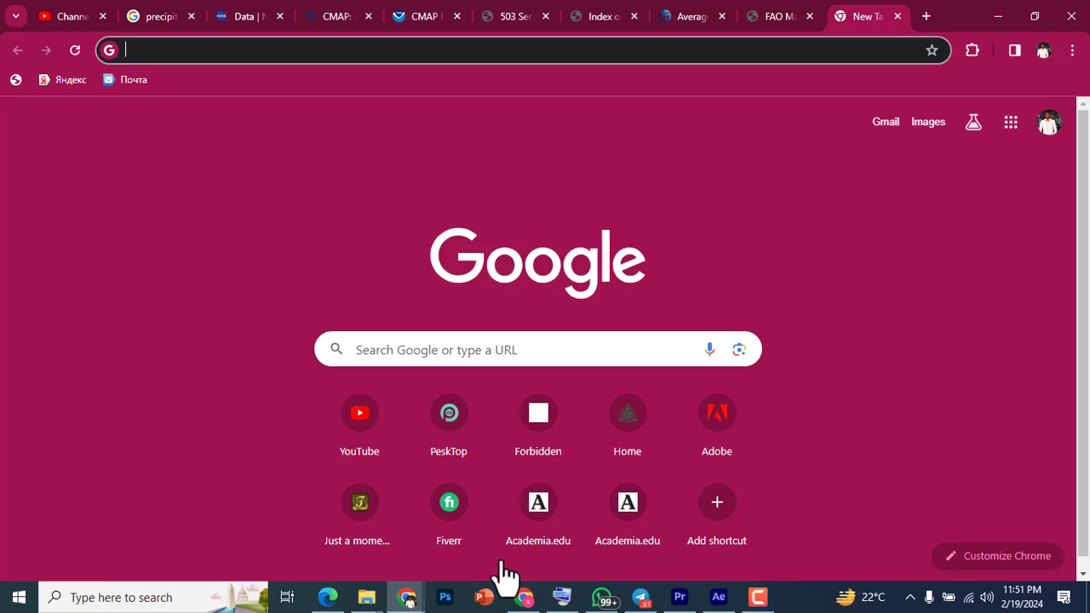
type("CCCRU")
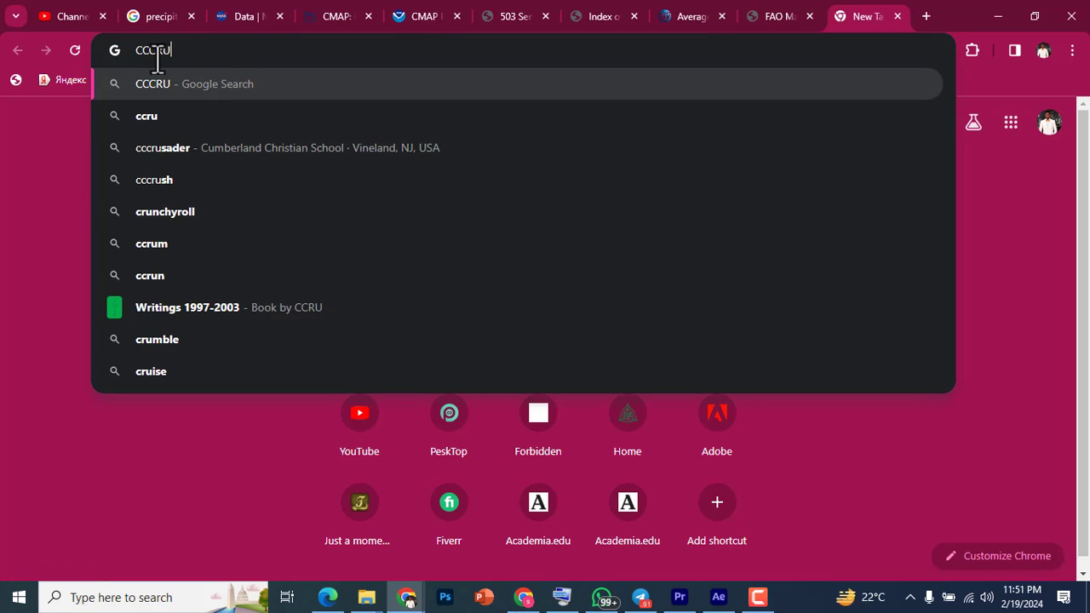
key("BackSpace")
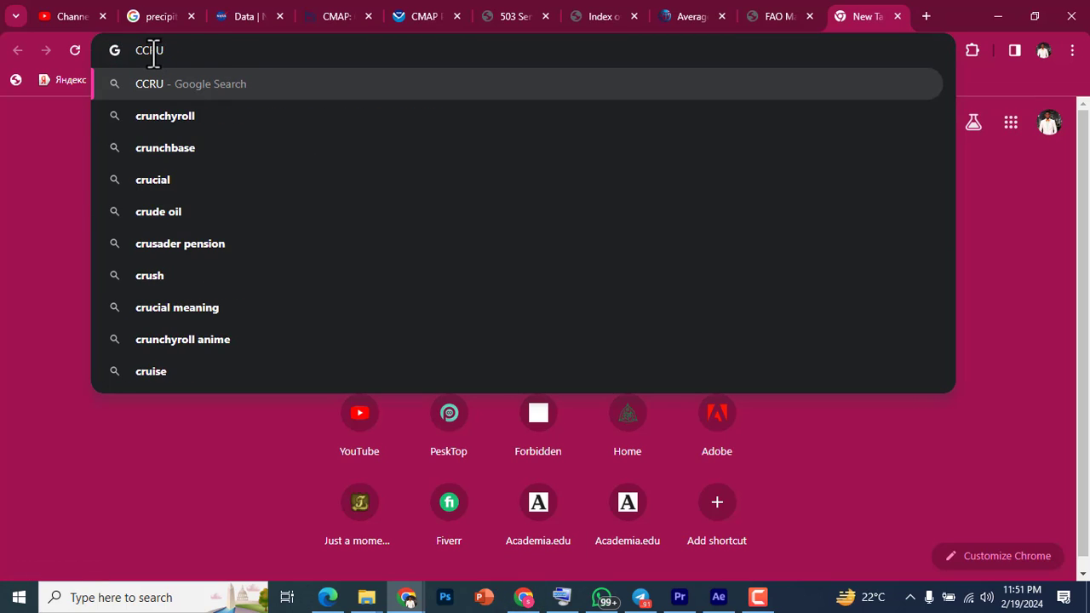
key("BackSpace")
left_click(177, 118)
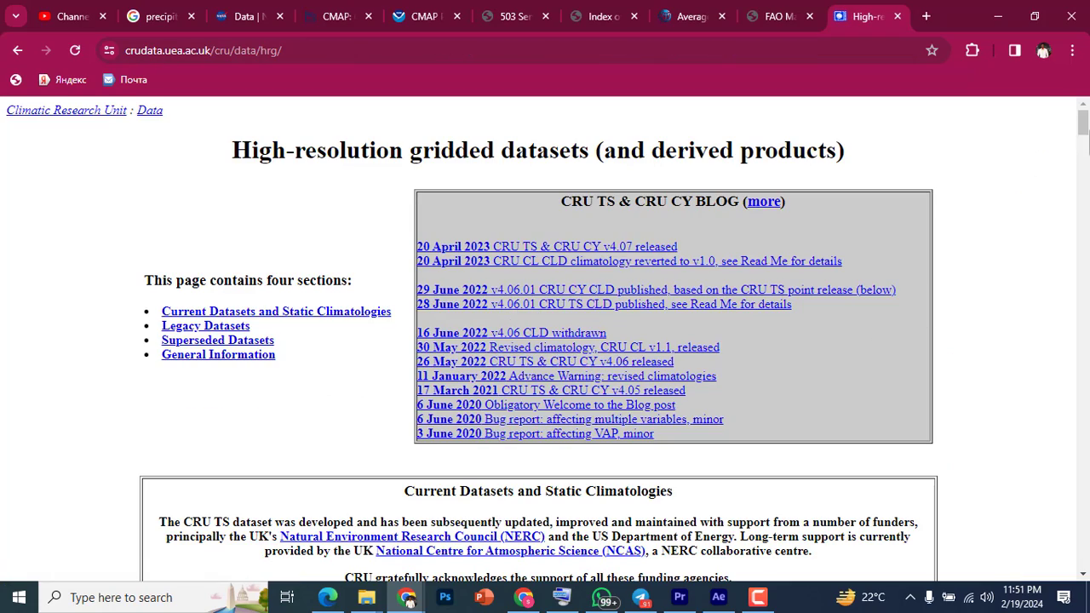
left_click_drag(1085, 143, 1086, 166)
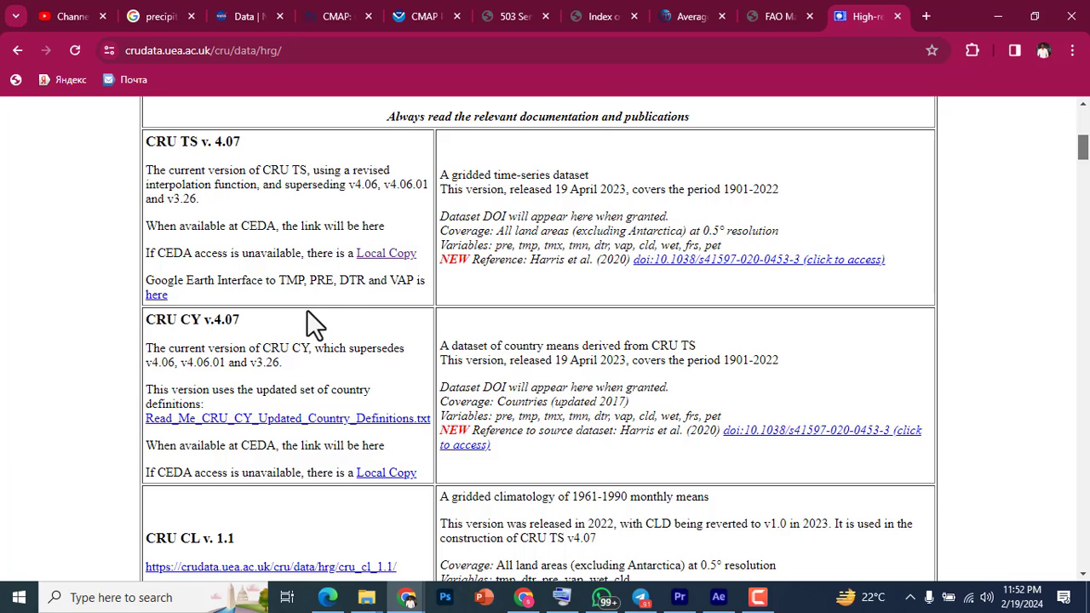
- From the CRU TS v4.07 local copy's PRE list, request cru_ts4.07.2021.2022.pre.dat.nc.gz
left_click(375, 265)
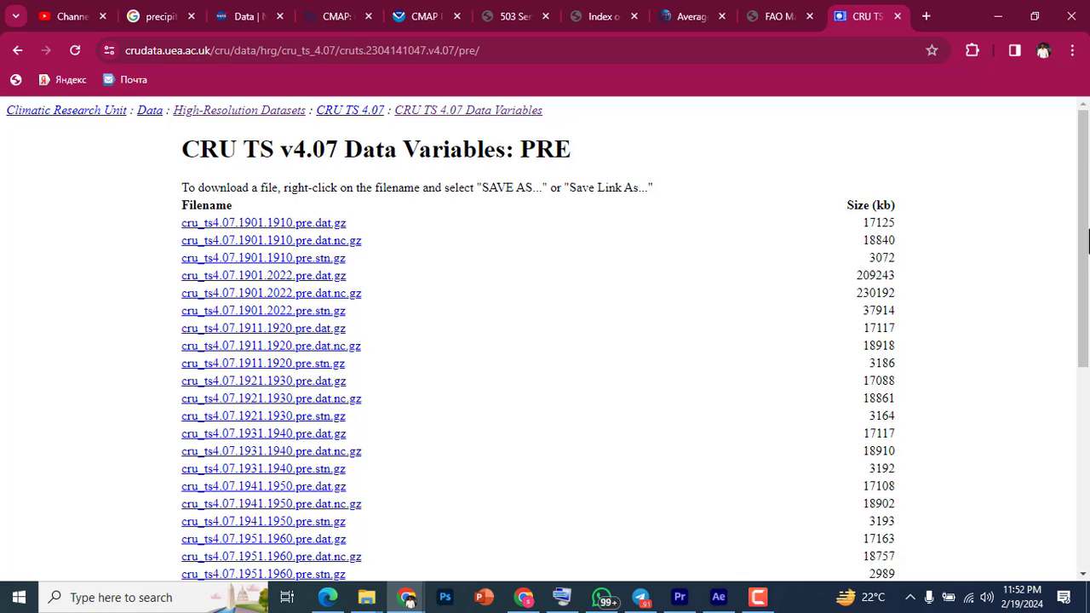
left_click_drag(1084, 236, 1086, 519)
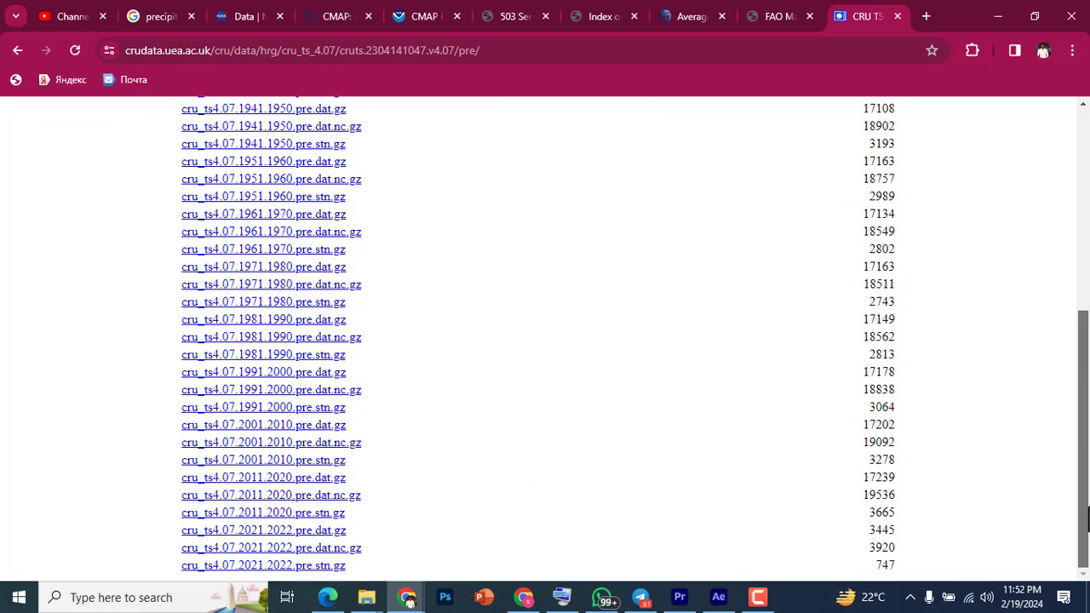
left_click(278, 549)
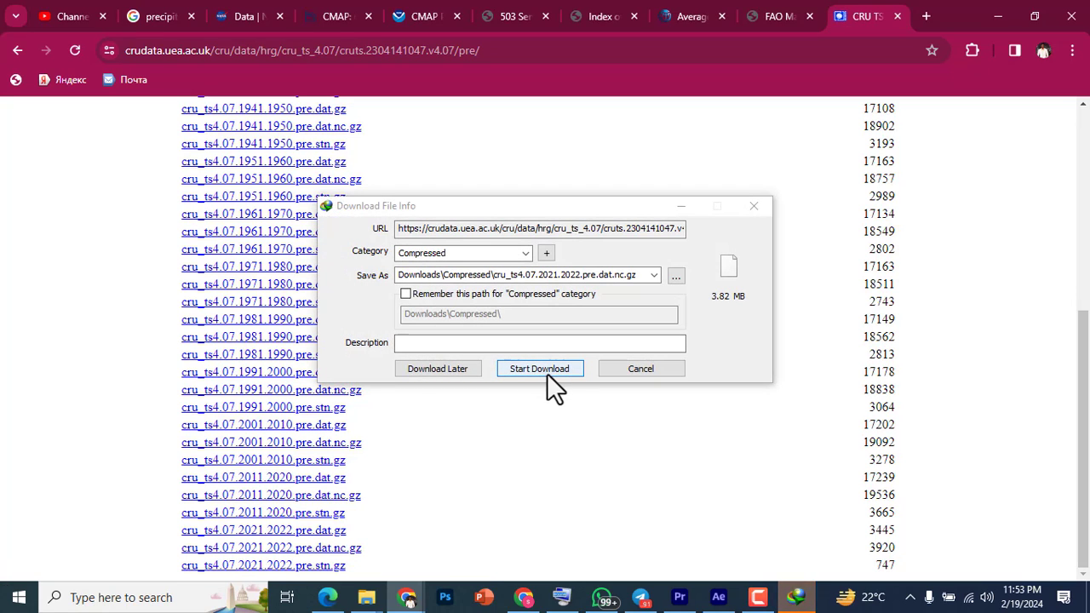
- Download the 2021.2022 and 2011.2020 pre.dat.nc.gz files with Internet Download Manager
left_click(549, 368)
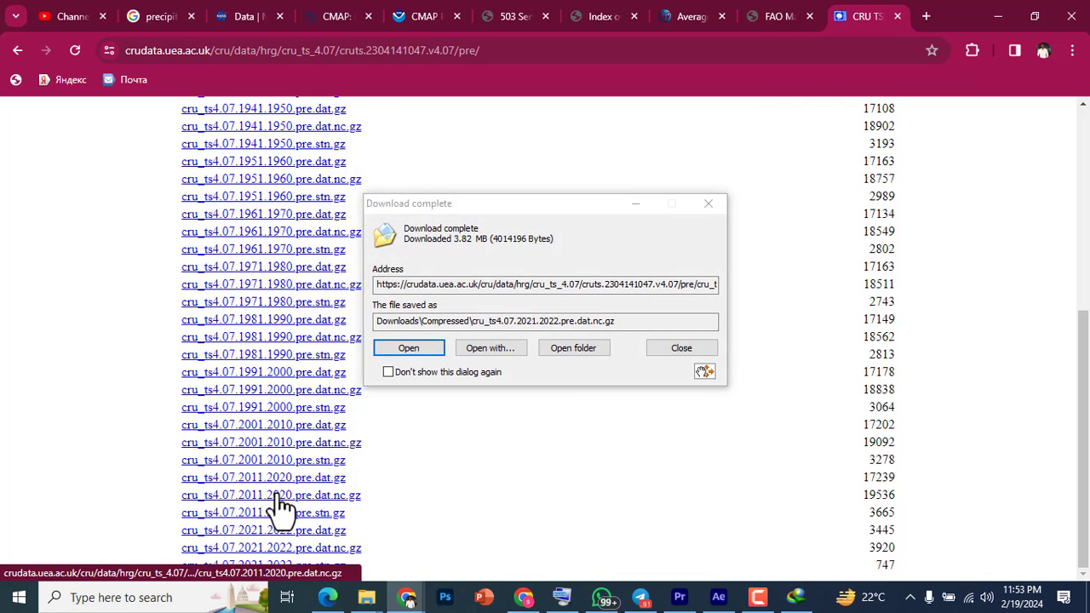
left_click(279, 495)
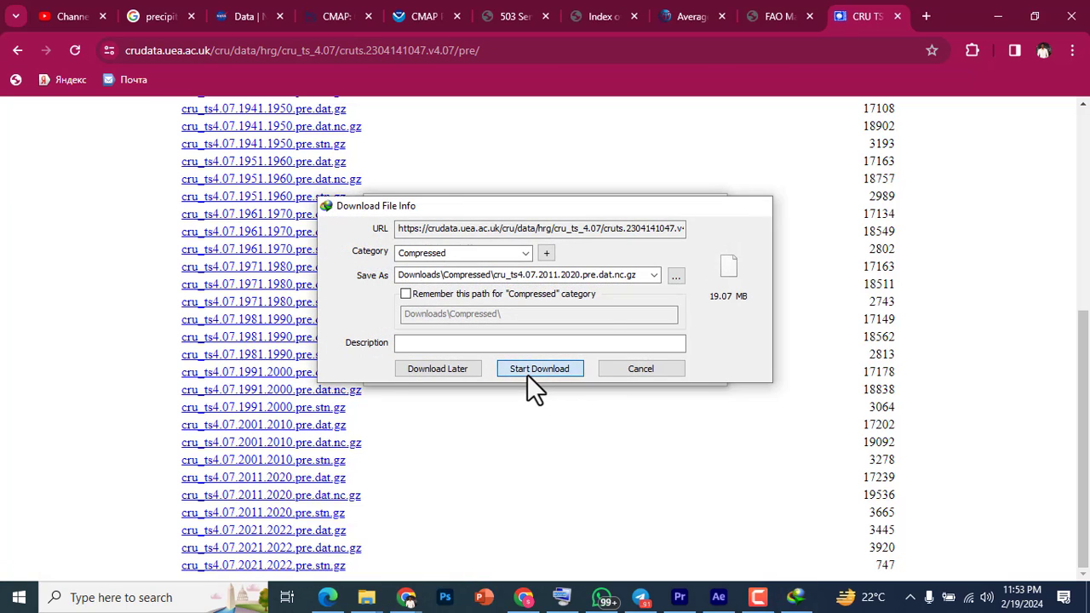
left_click(526, 374)
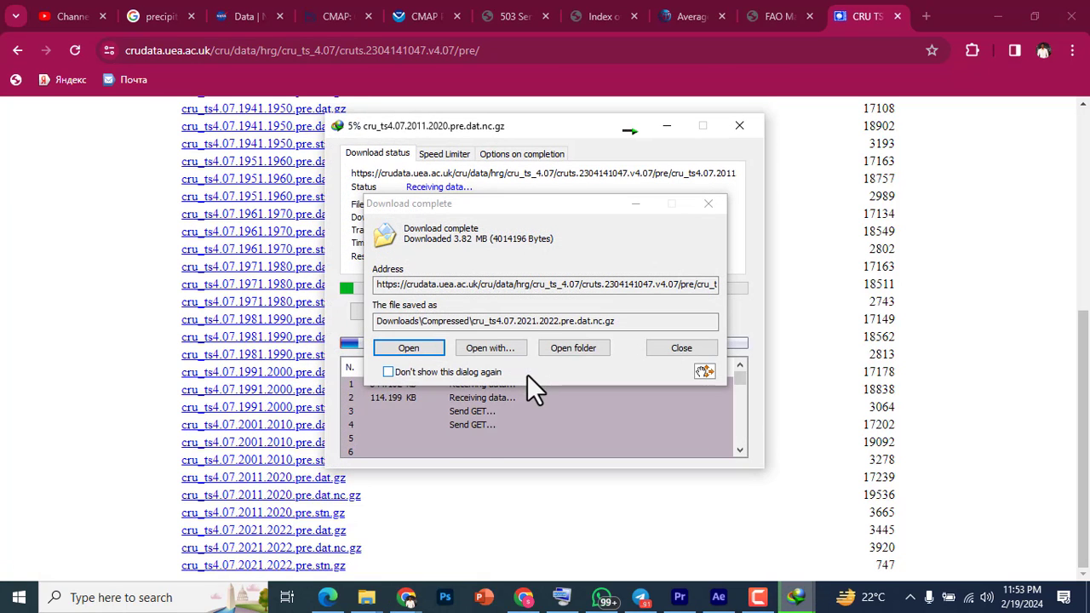
left_click(661, 347)
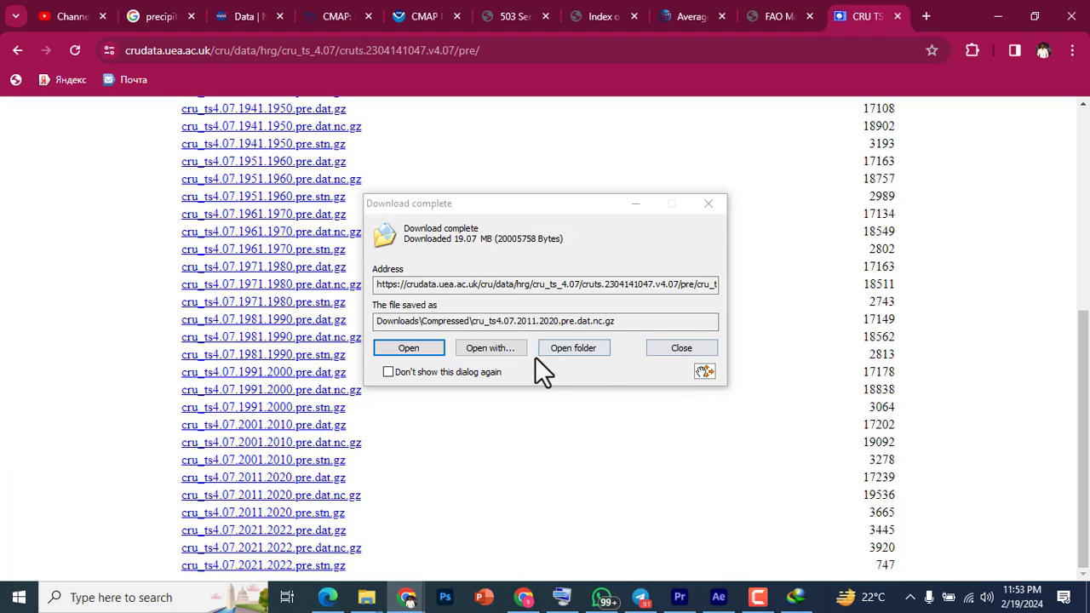
- Extract cru_ts4.07.2011.2020.pre.dat.nc.gz into its own folder with 7-Zip
left_click(562, 346)
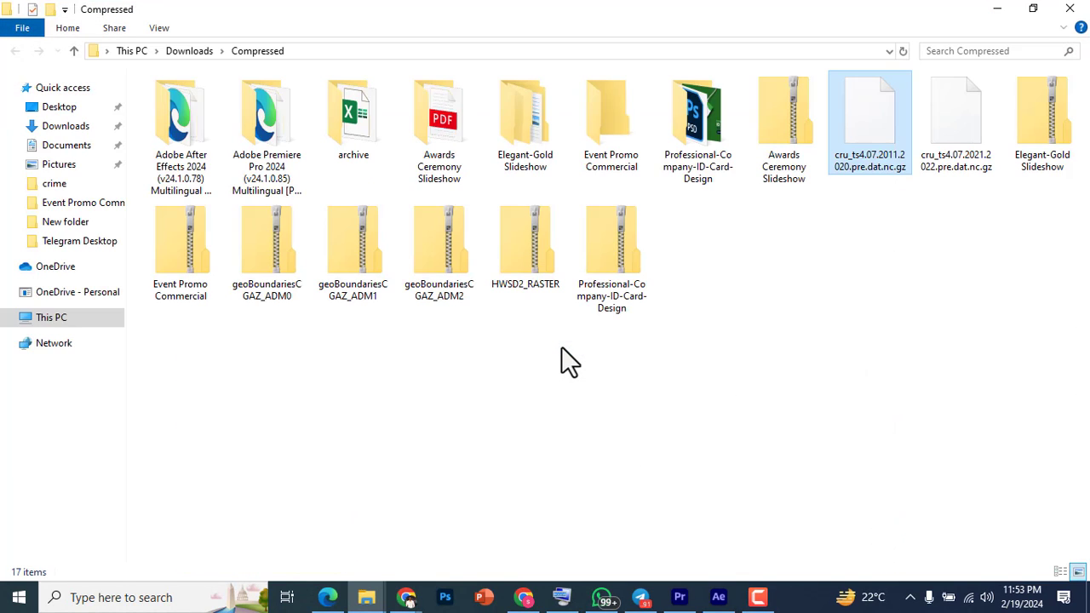
right_click(842, 153)
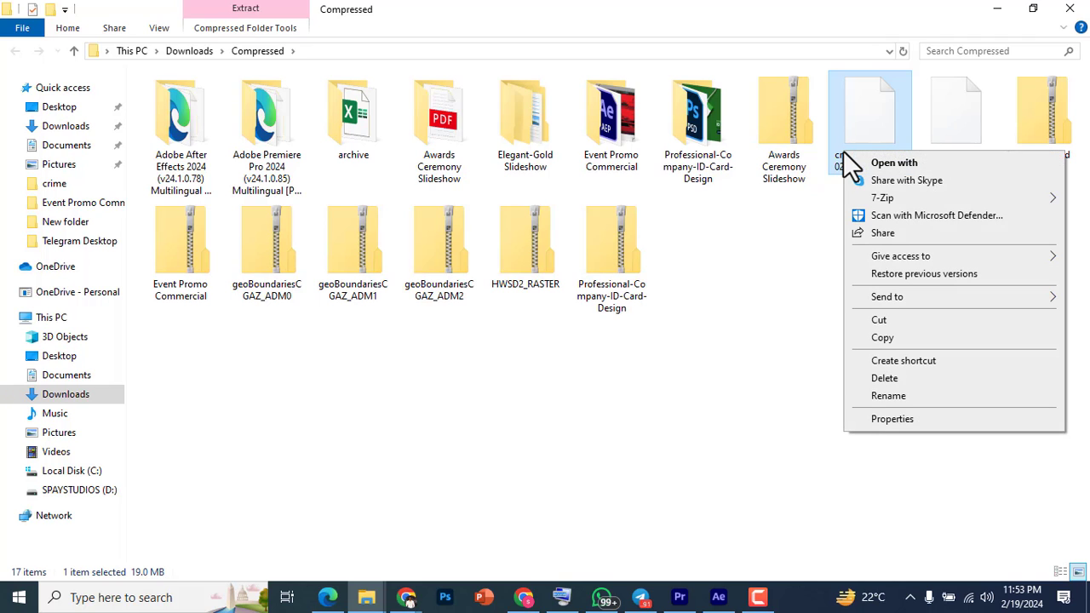
mouse_move(897, 198)
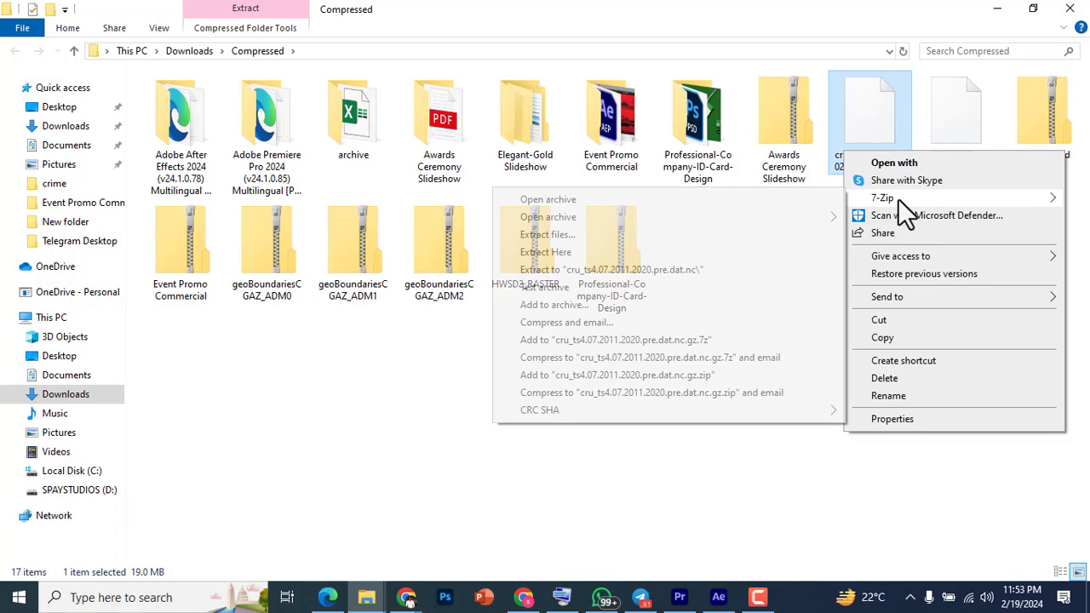
left_click(696, 269)
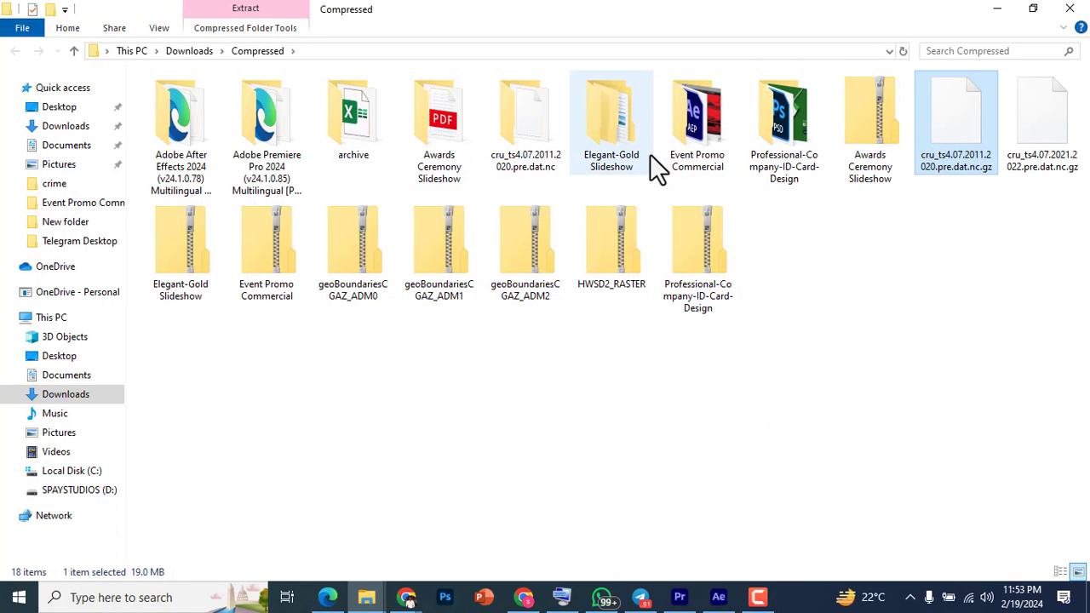
- Cut the extracted cru_ts4.07.2011.2020.pre.dat.nc folder for moving
left_click(530, 150)
right_click(529, 148)
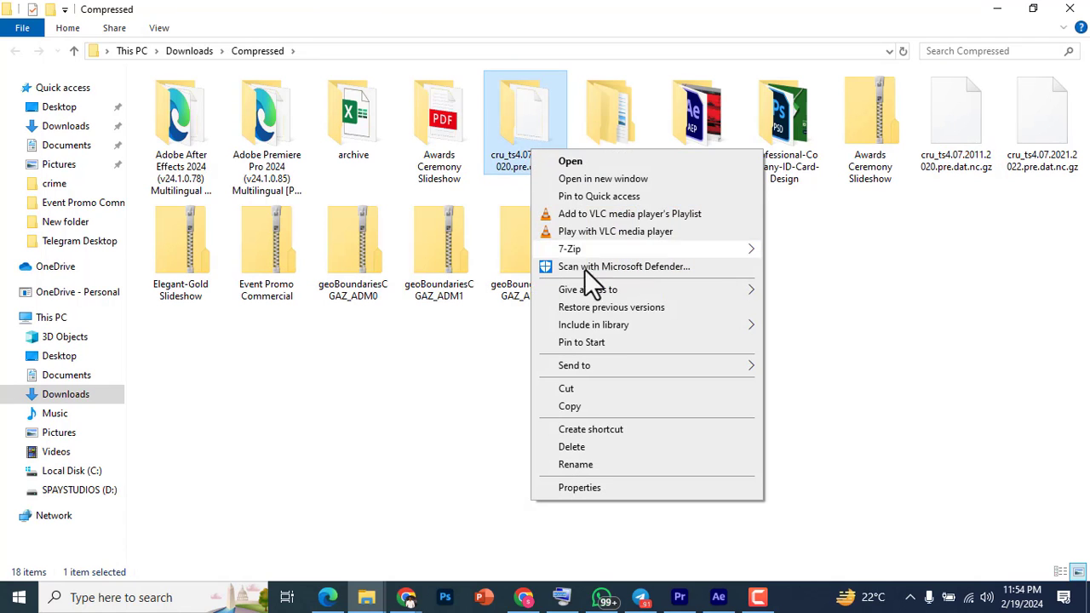
left_click(570, 387)
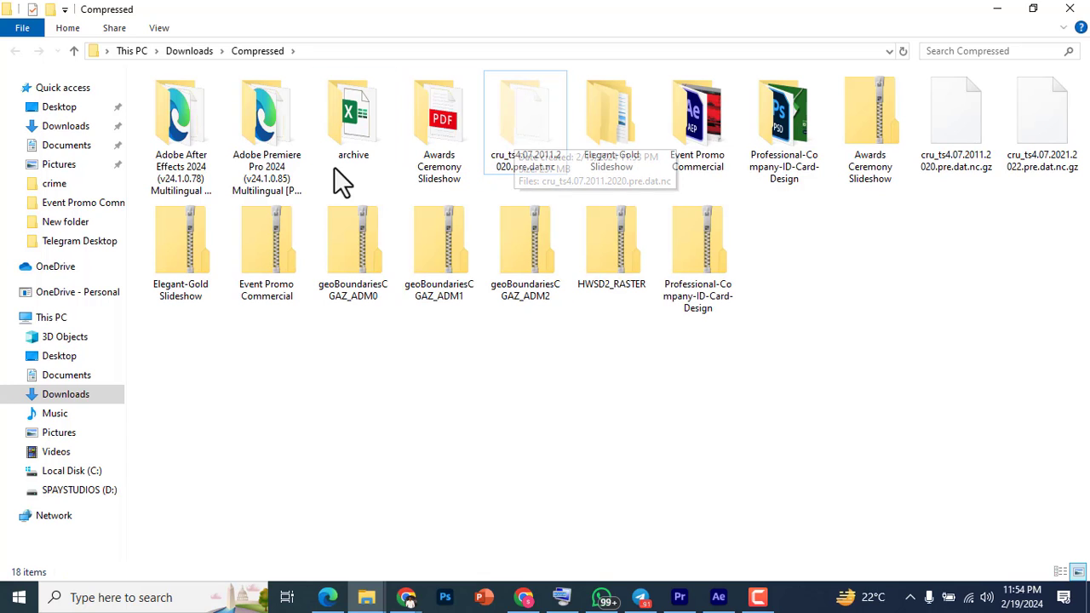
- Paste the cru_ts4.07.2011.2020.pre.dat.nc folder into C:\wrk on Local Disk (C:)
left_click(71, 474)
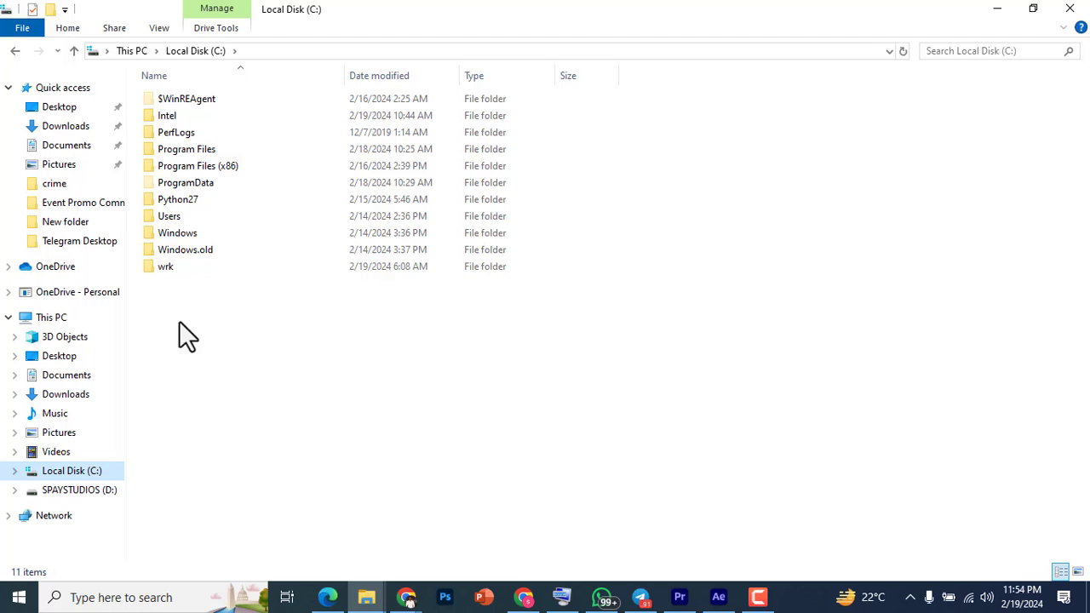
double_click(166, 267)
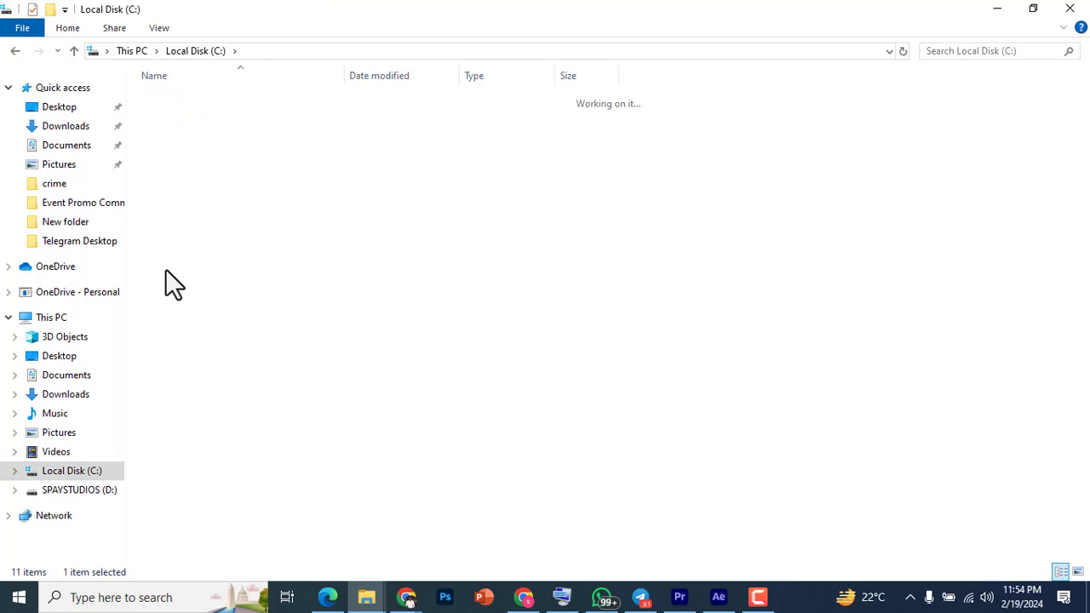
right_click(385, 354)
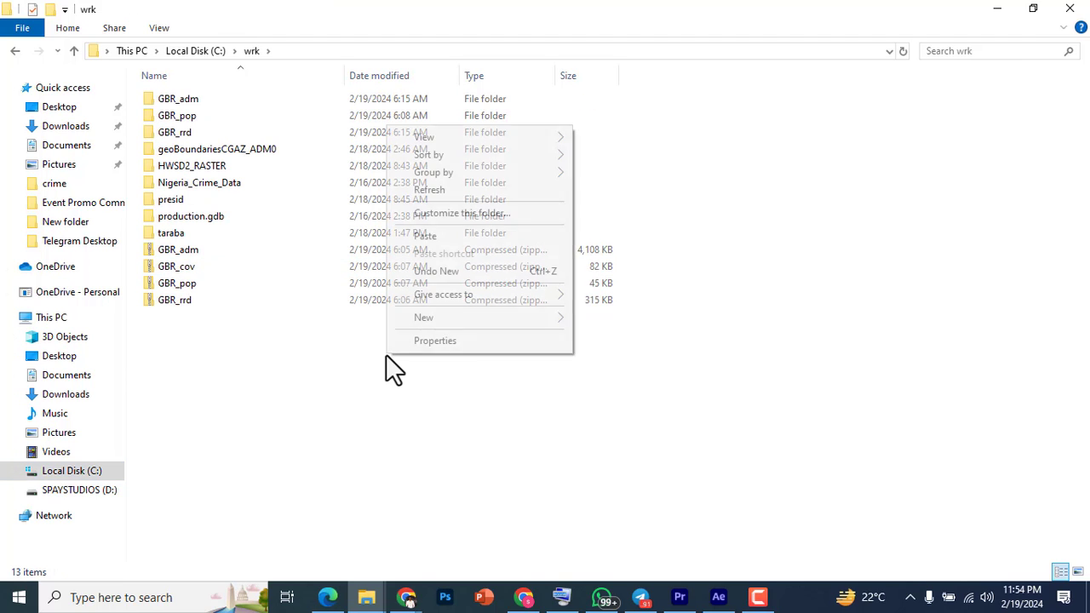
left_click(428, 238)
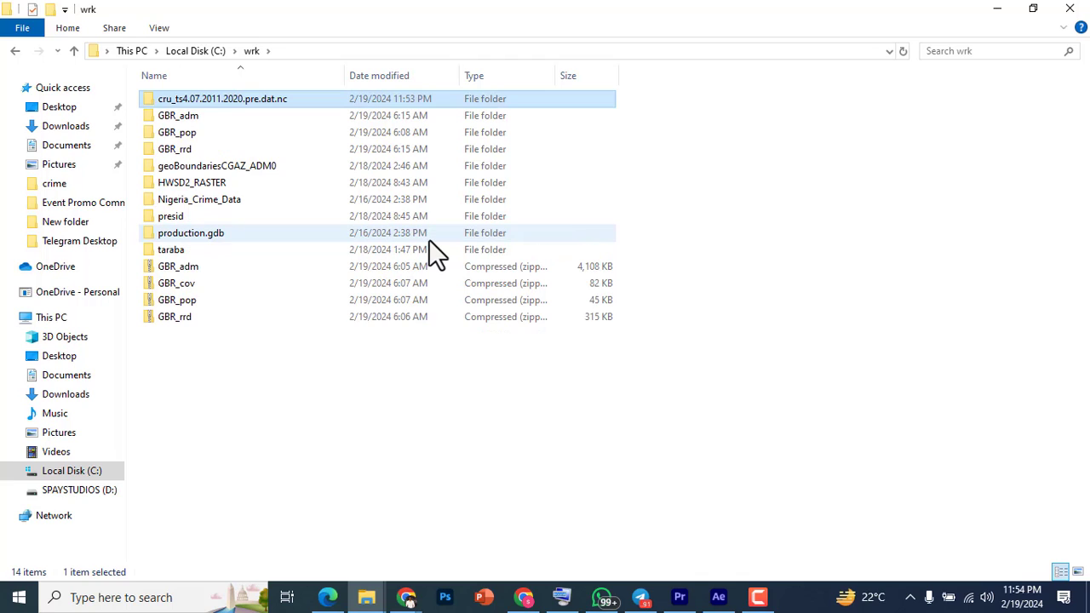
left_click(72, 597)
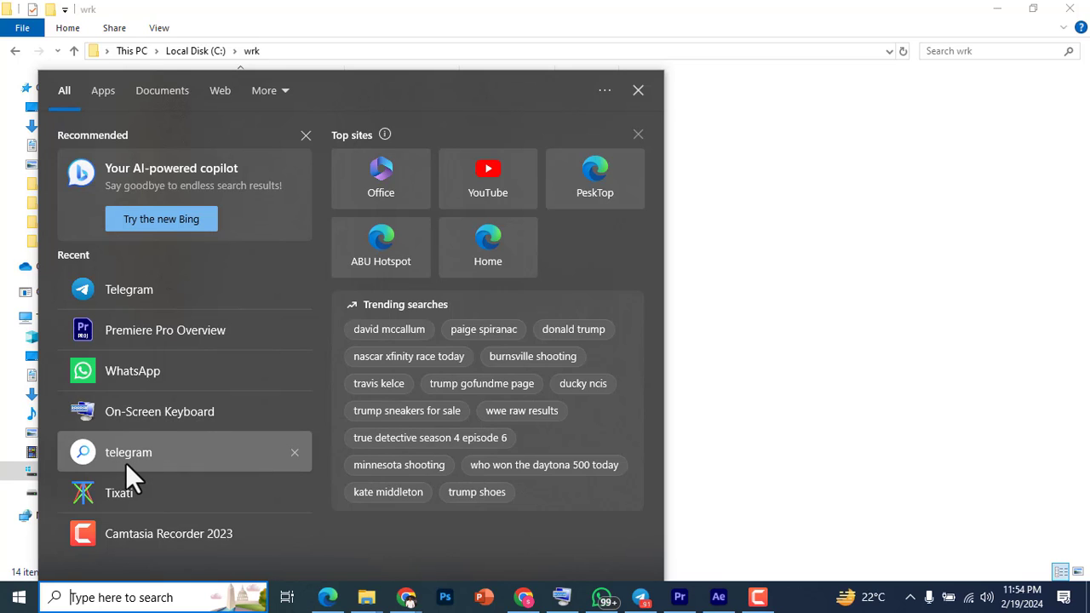
- Launch ArcMap 10.8.2 by searching for AR
type("AR")
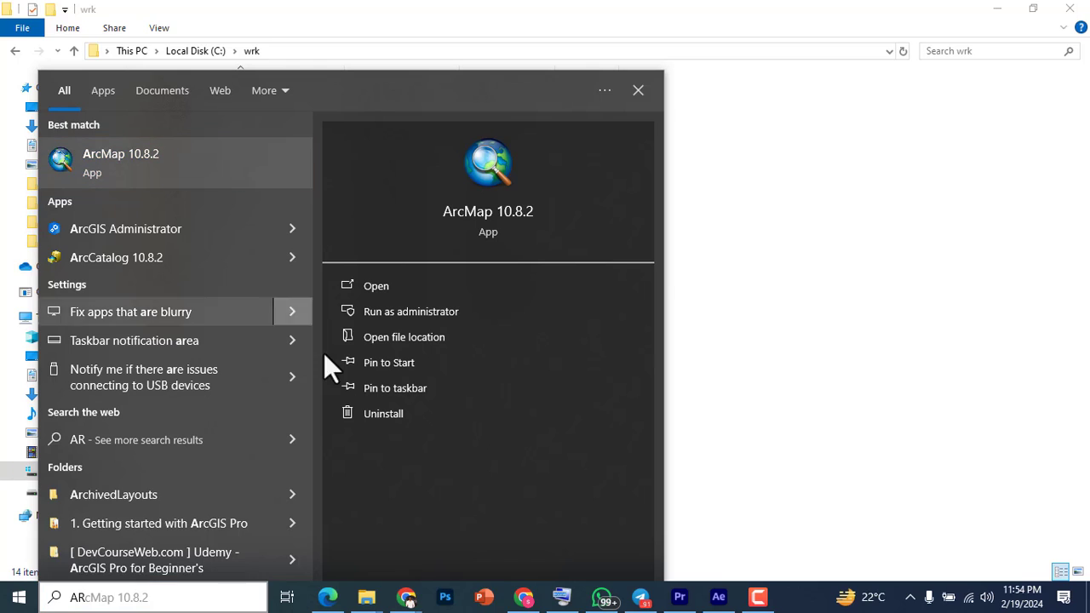
key("Return")
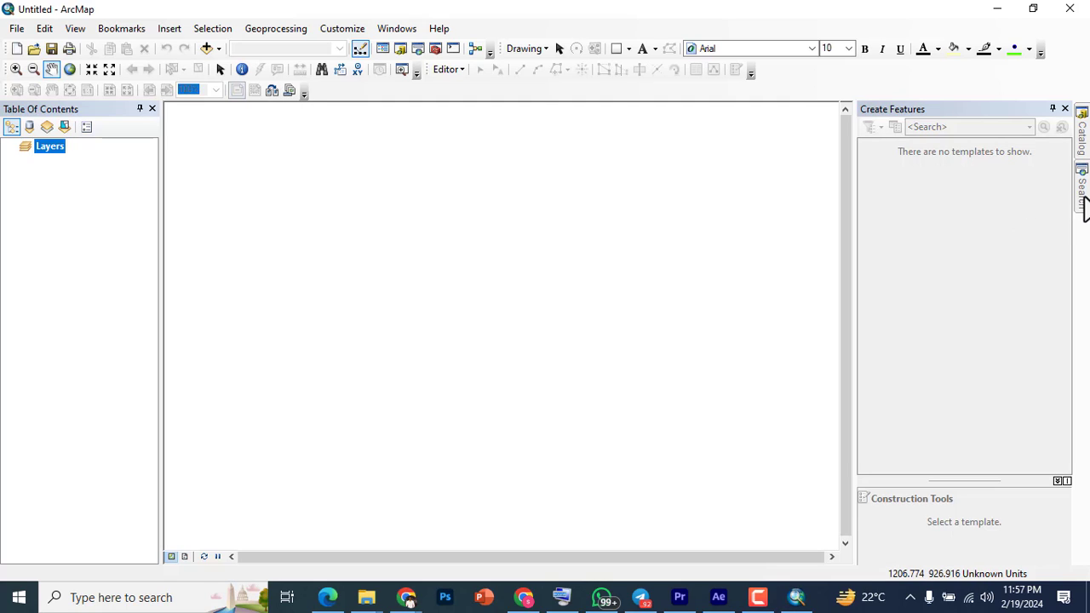
- Slide out ArcMap's Catalog window from the auto-hidden tab on the right edge
mouse_move(1083, 208)
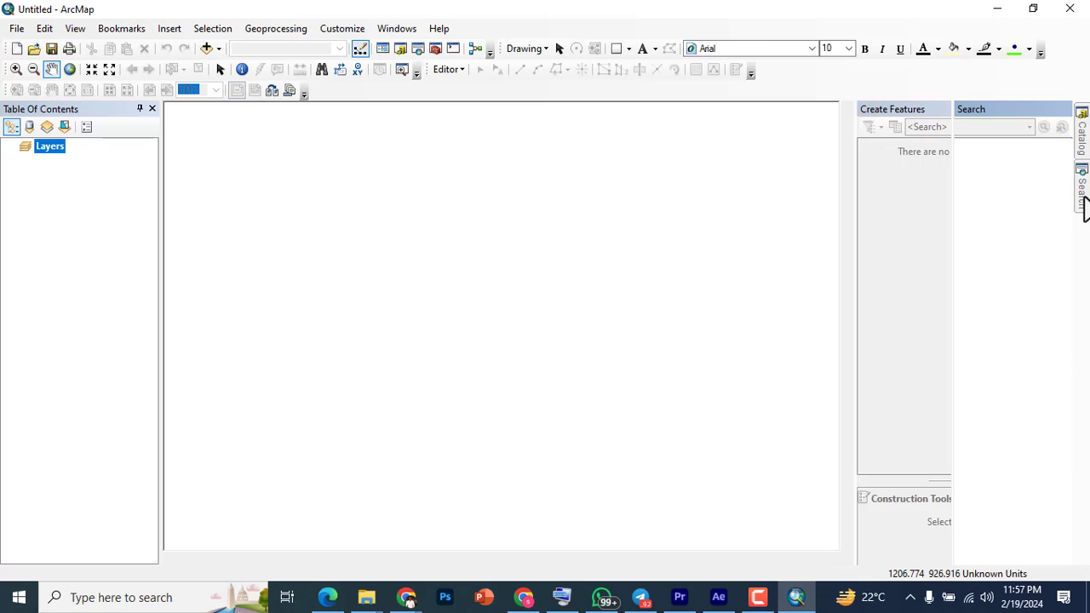
left_click(760, 598)
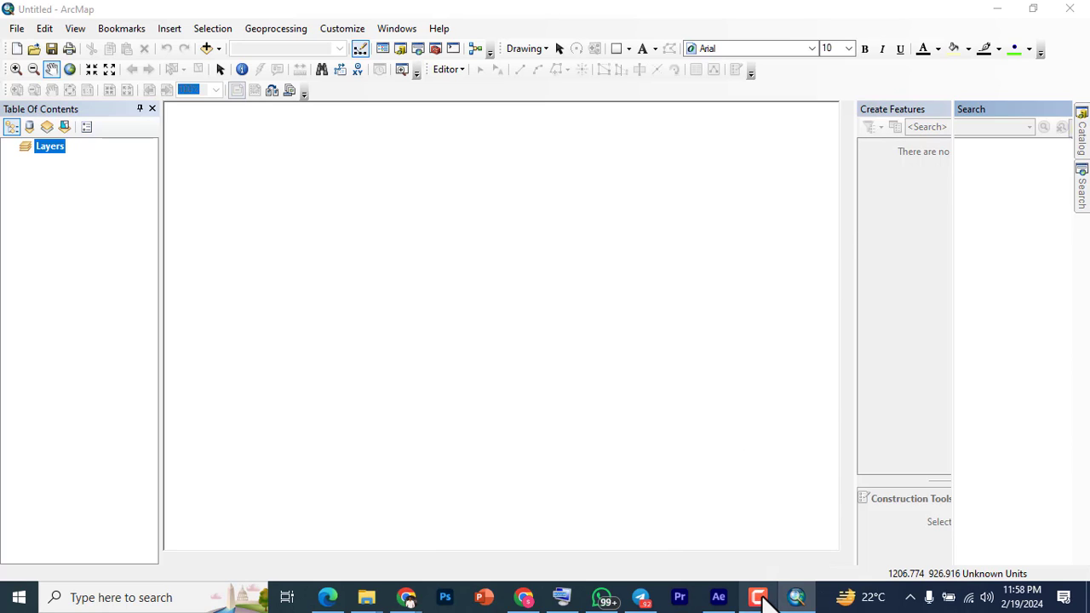
left_click(454, 119)
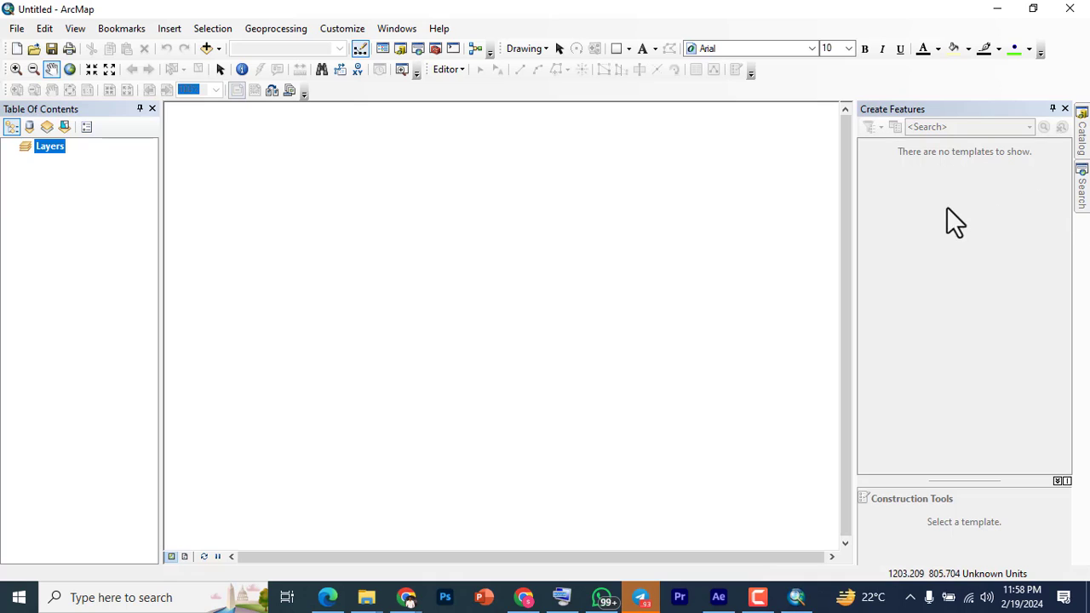
mouse_move(1082, 149)
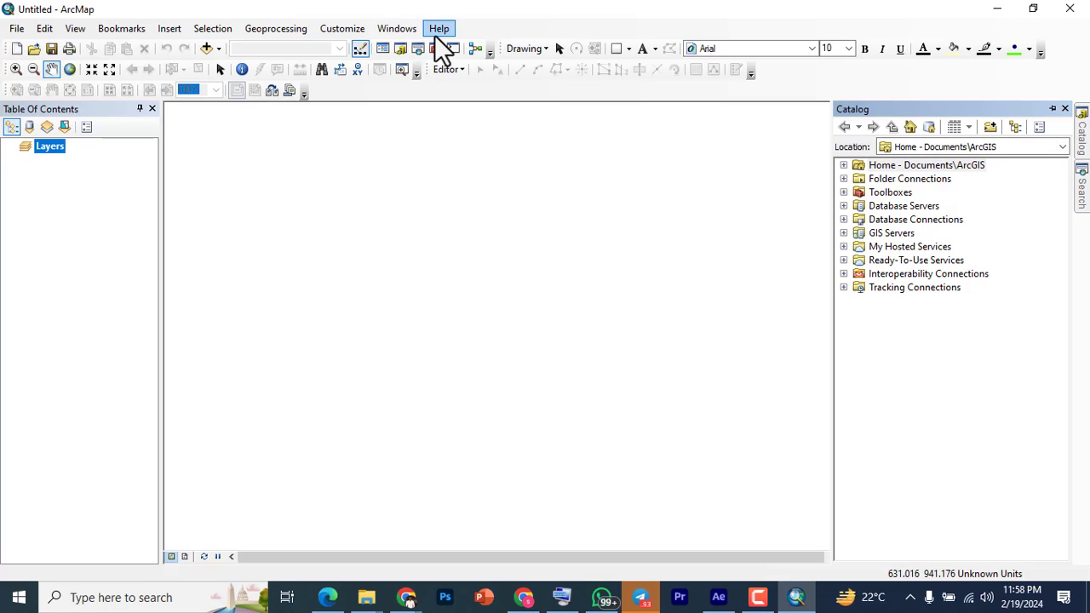
- Expand System Toolboxes to Multidimension Tools and launch Make NetCDF Raster Layer
left_click(843, 191)
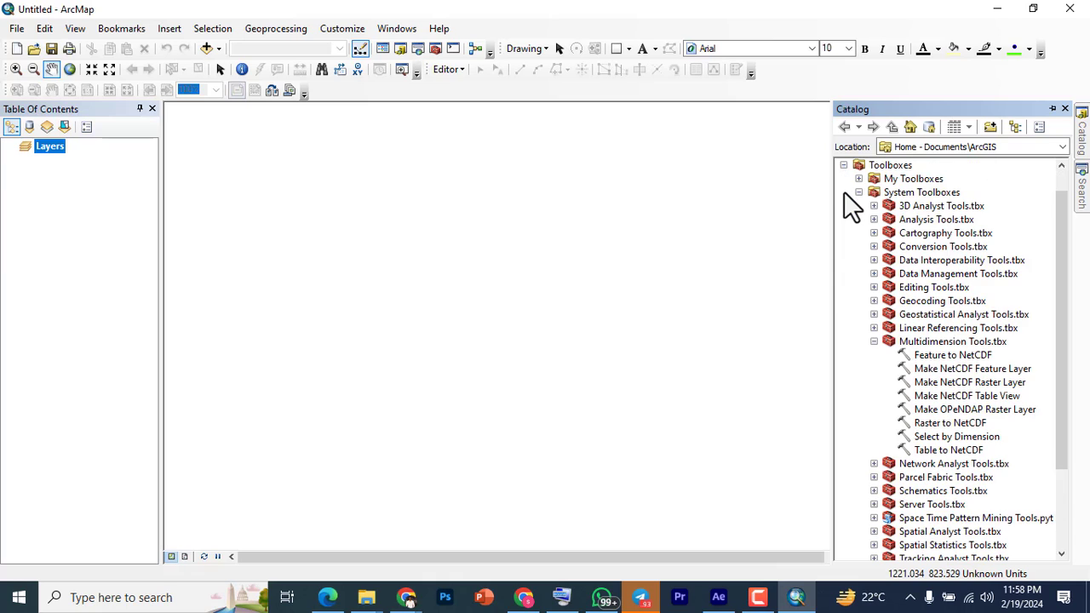
left_click(975, 381)
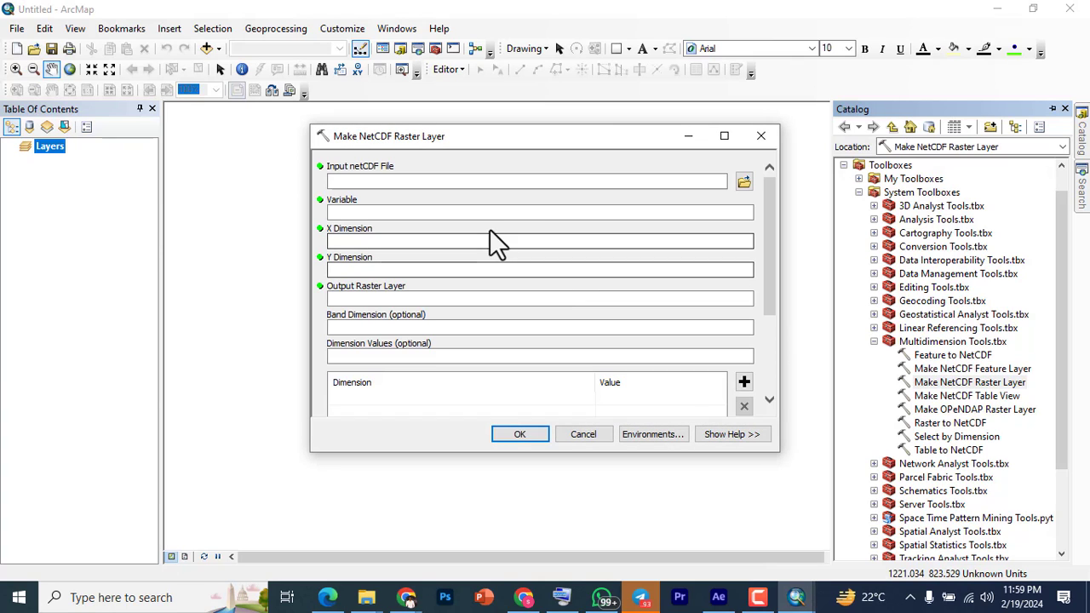
- Load C:\wrk\cru_ts4.07.2011.2020.pre.dat.nc as input, auto-filling variable pre, lon/lat and pre_Layer
left_click(742, 181)
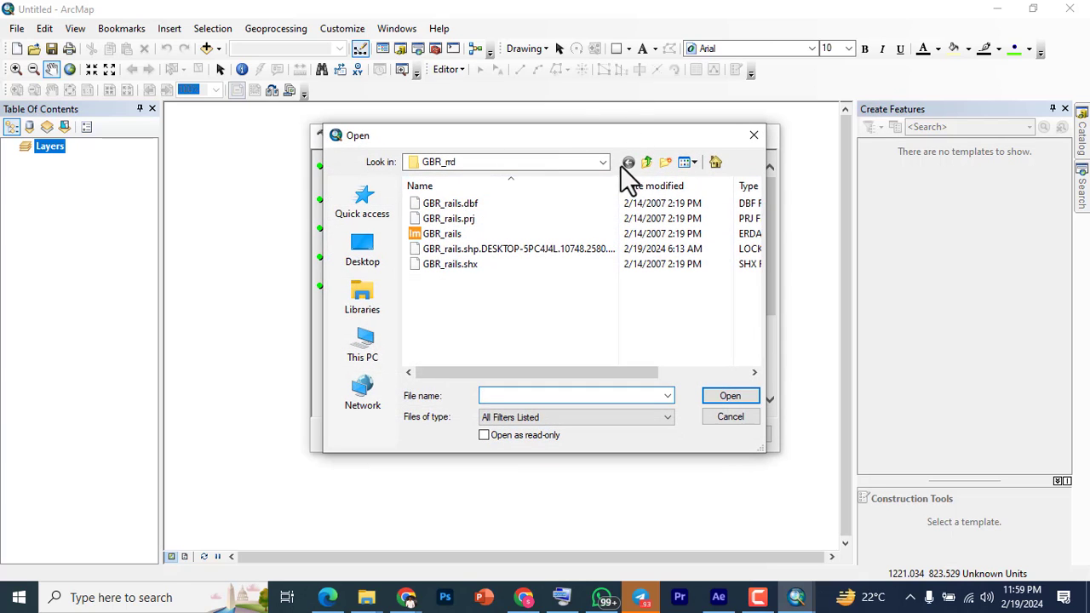
left_click(648, 162)
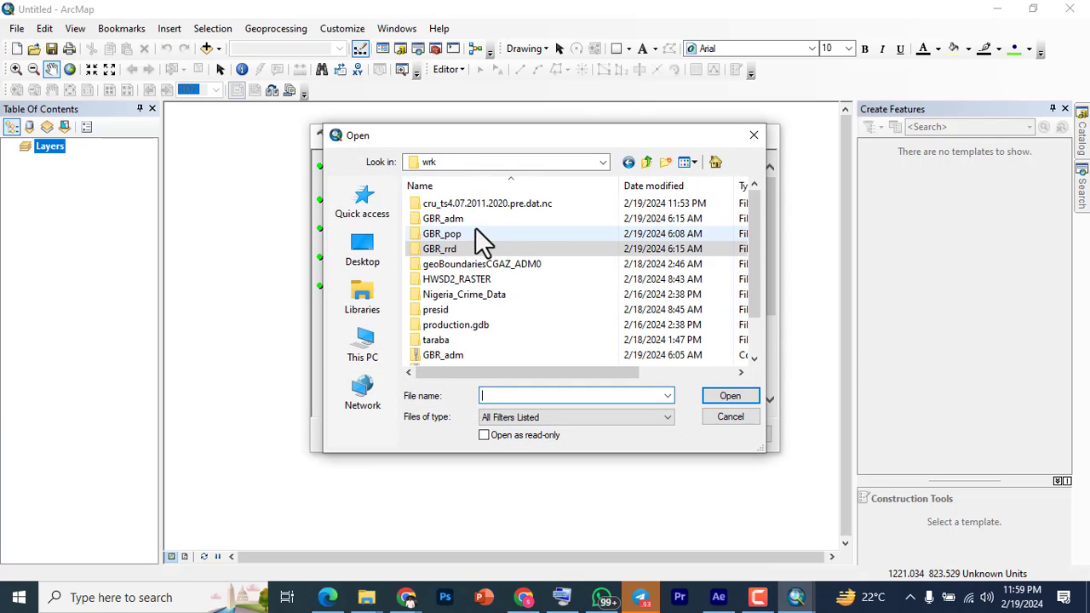
left_click(480, 206)
double_click(477, 208)
left_click(473, 207)
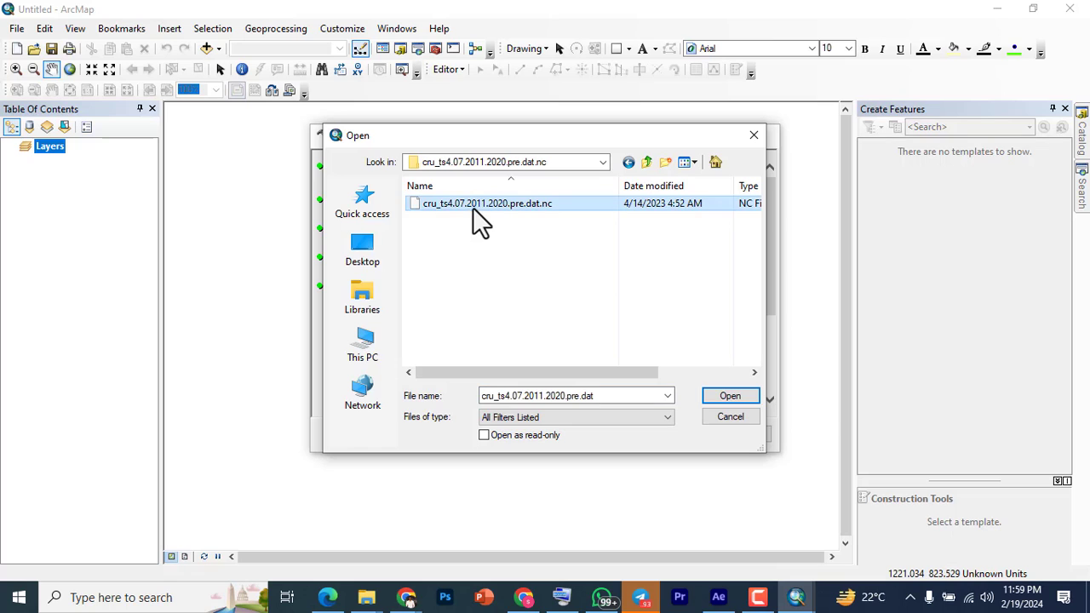
left_click(734, 402)
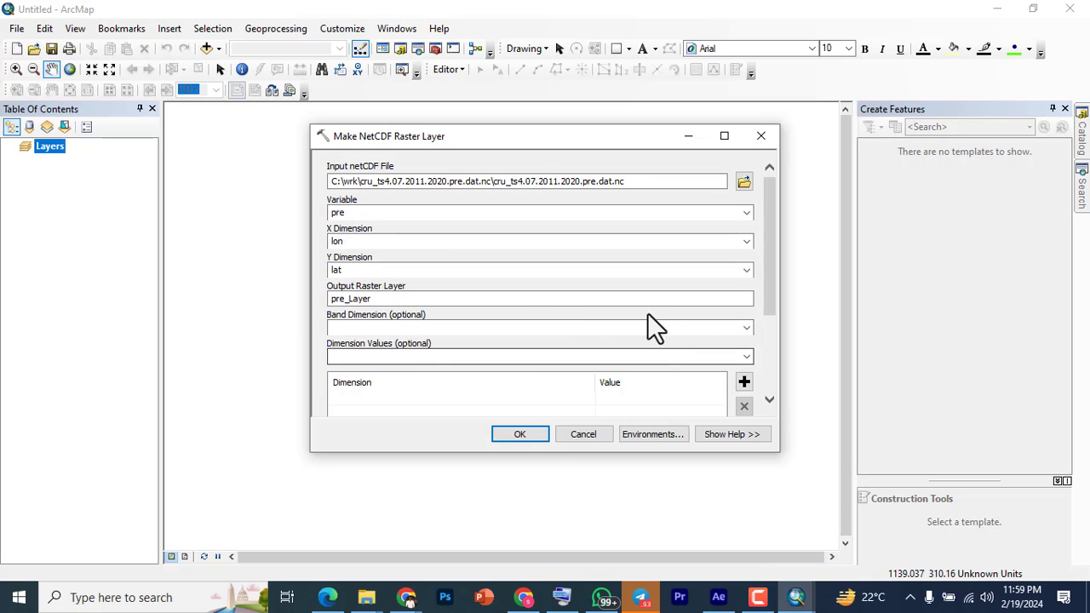
- Set the band dimension to time and run the tool to add pre_Layer
left_click(745, 328)
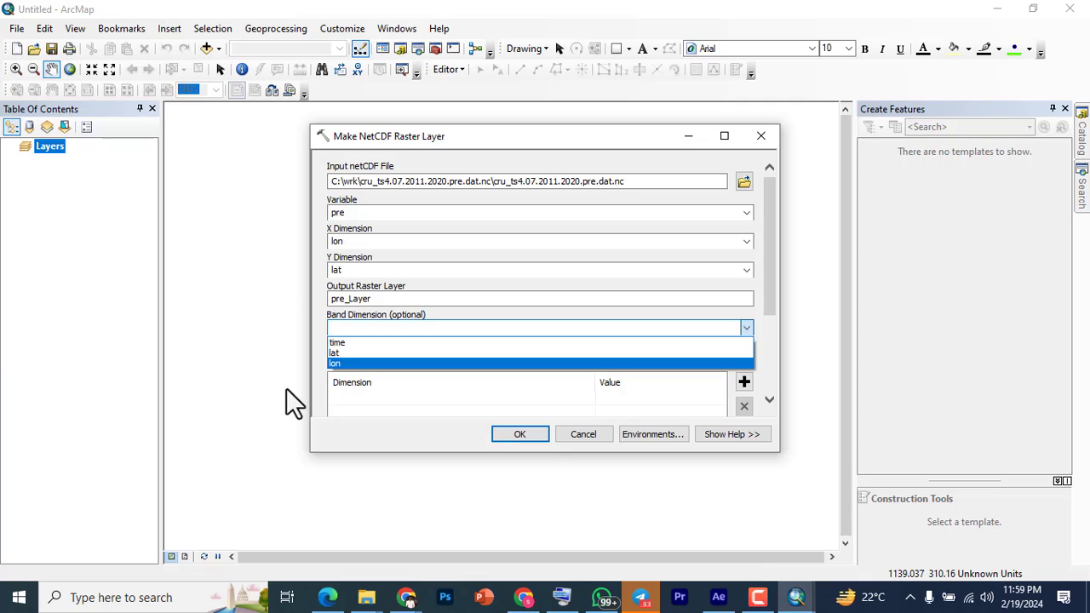
left_click(356, 345)
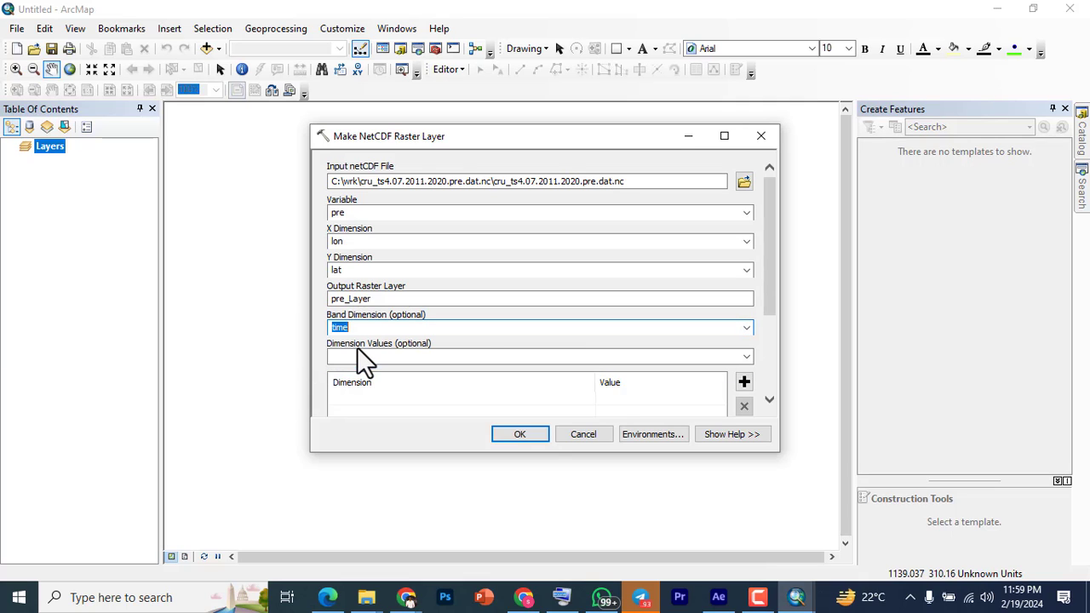
left_click(746, 357)
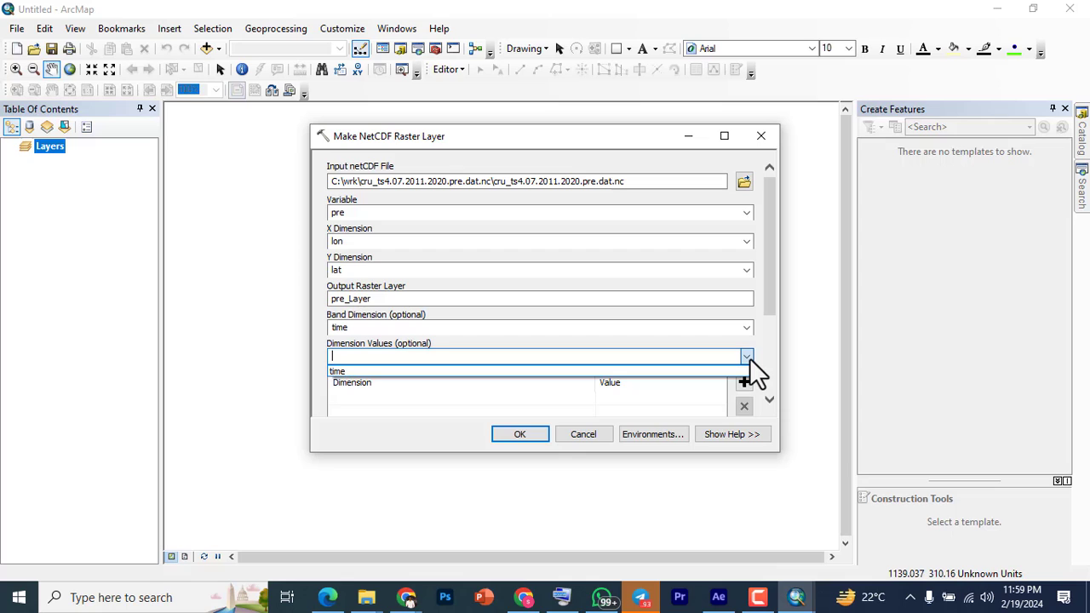
left_click(640, 379)
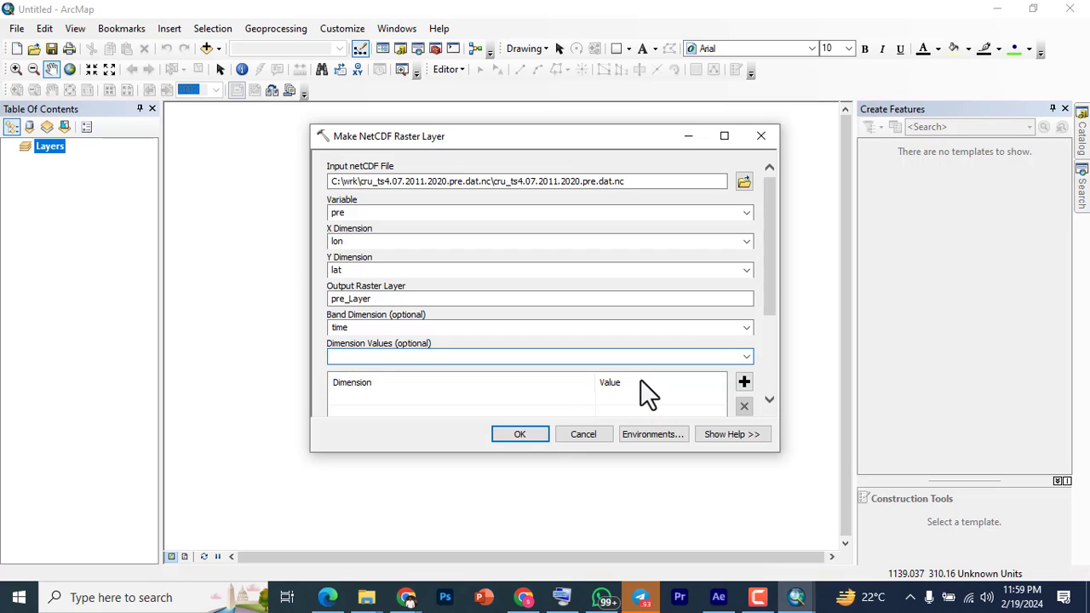
left_click_drag(772, 273, 791, 404)
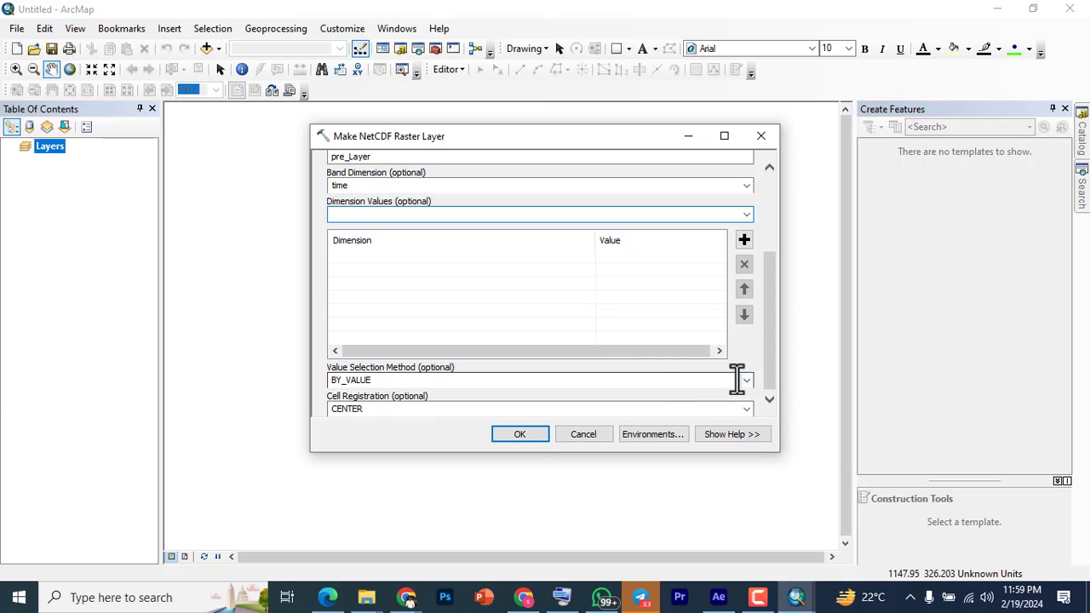
left_click(530, 435)
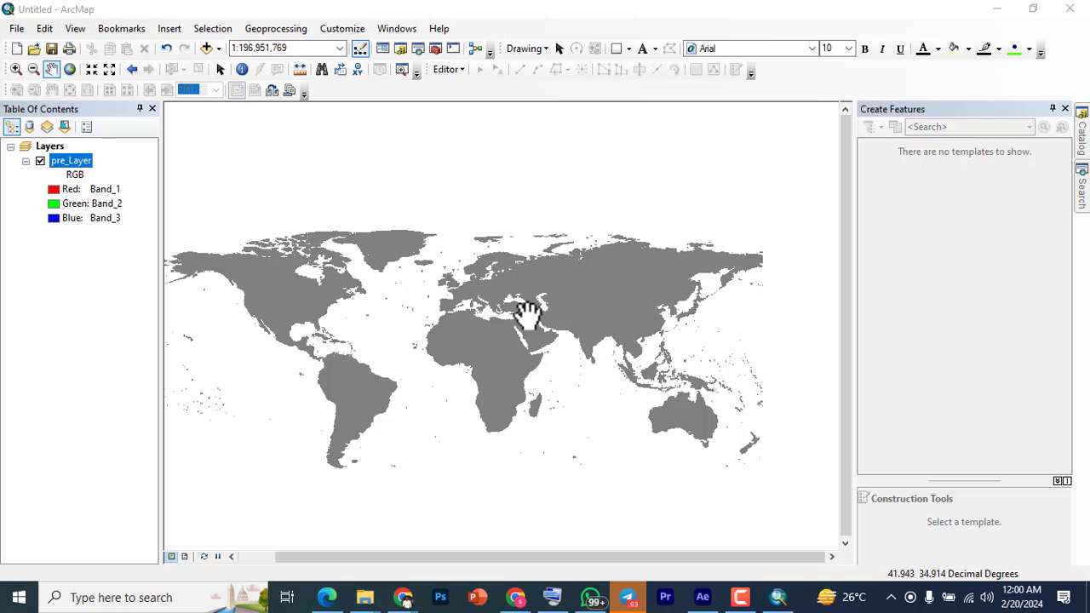
left_click_drag(522, 304, 582, 267)
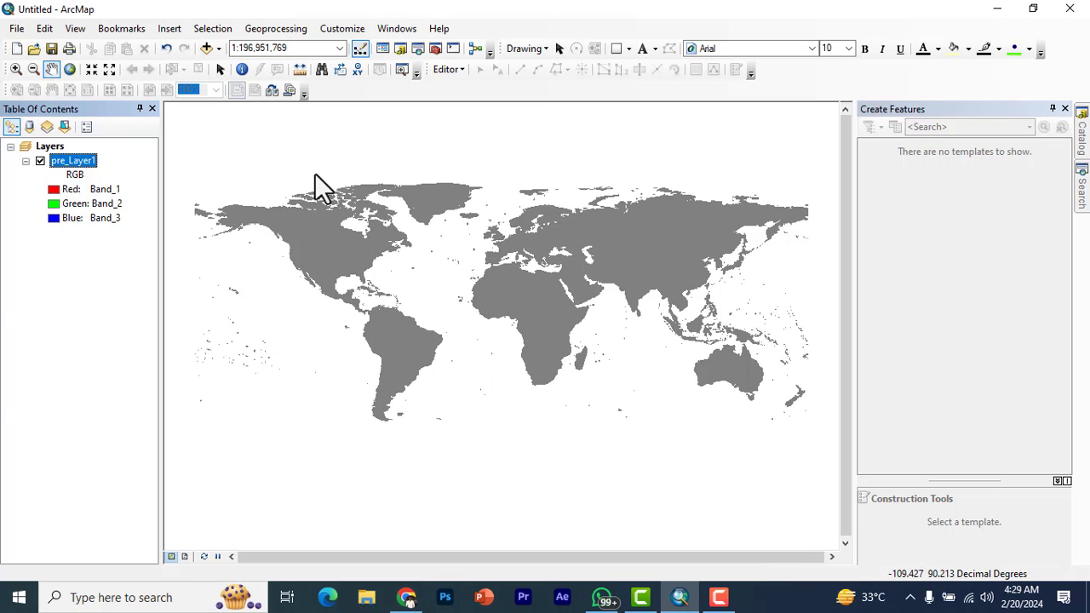
scroll(370, 309, "up", 1)
scroll(348, 284, "down", 1)
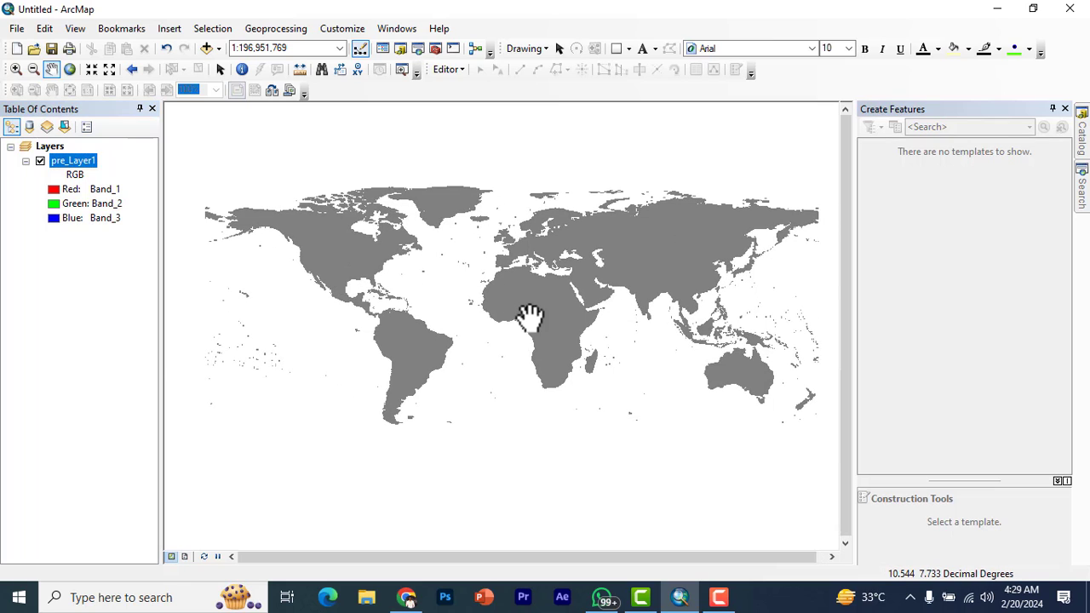
left_click_drag(559, 305, 513, 297)
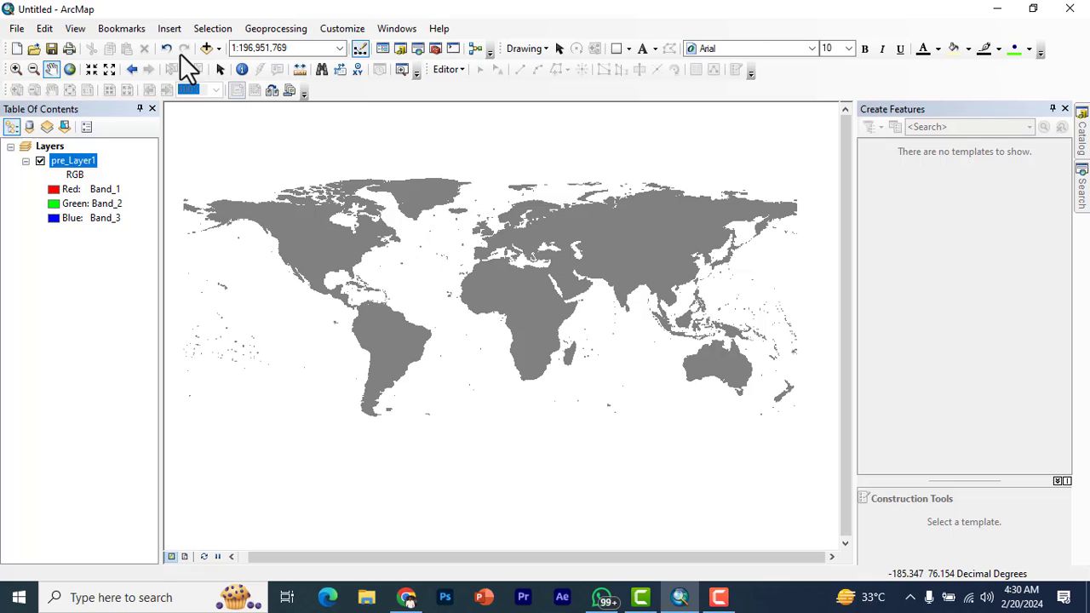
- Export pre_Layer1's data as the TIFF pre_Layer11.tif into C:\wrk\GBR_adm
left_click(205, 54)
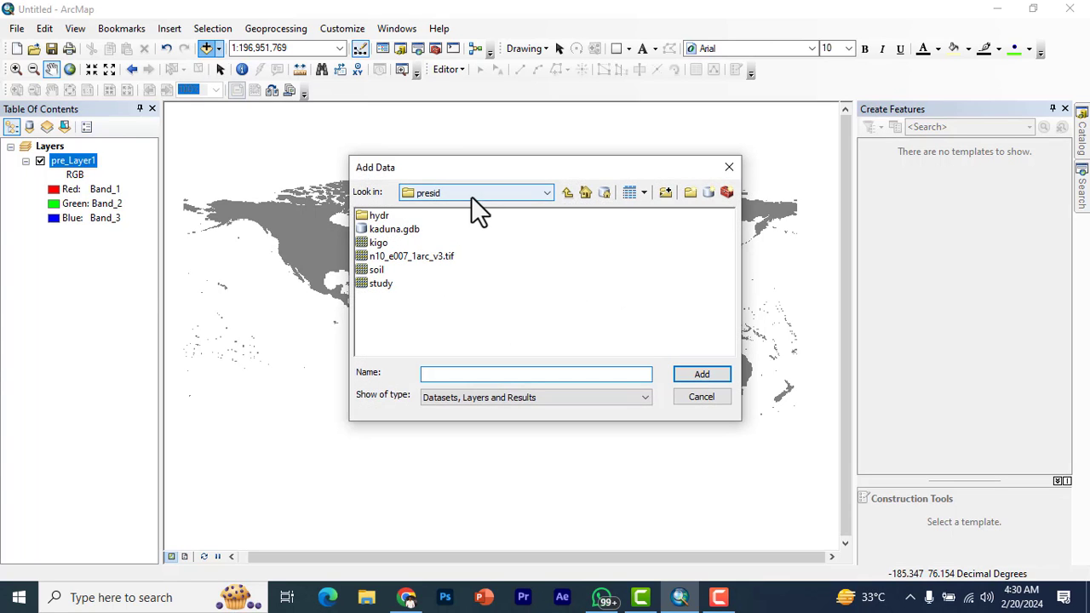
left_click(735, 170)
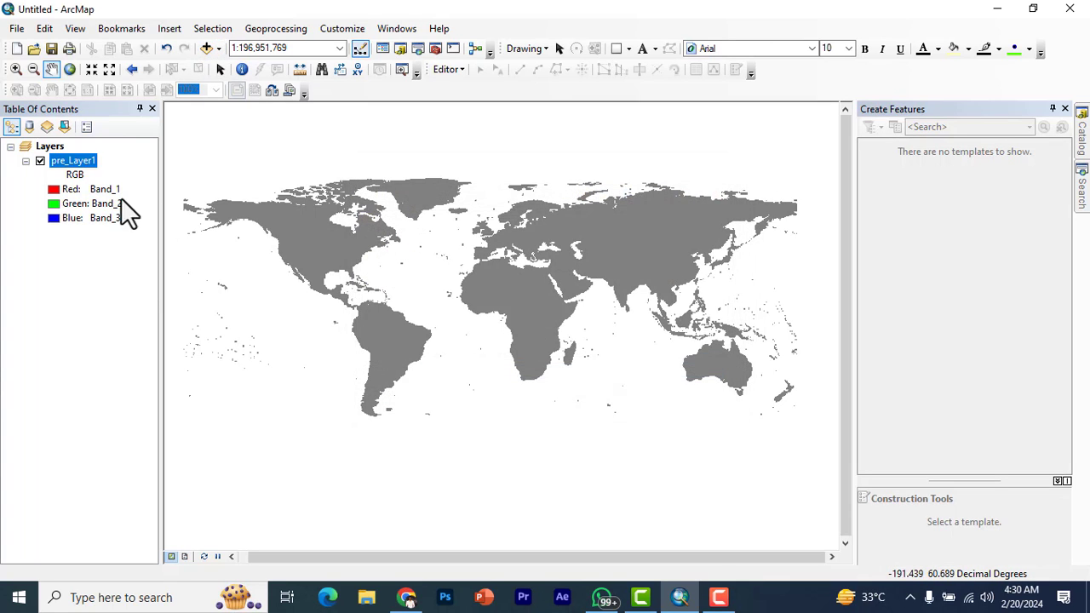
right_click(72, 160)
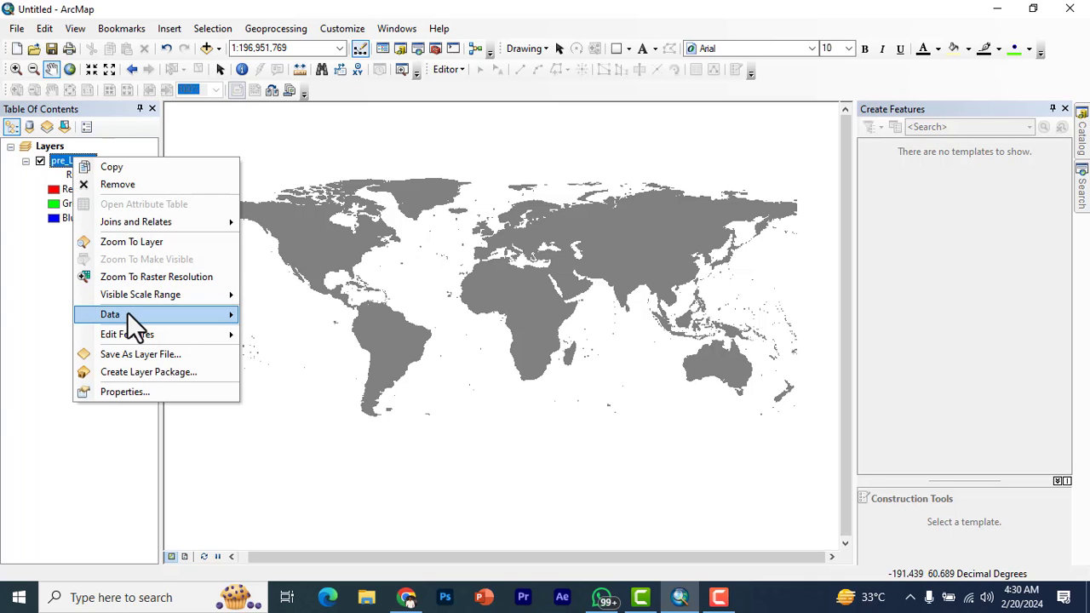
mouse_move(127, 311)
left_click(310, 338)
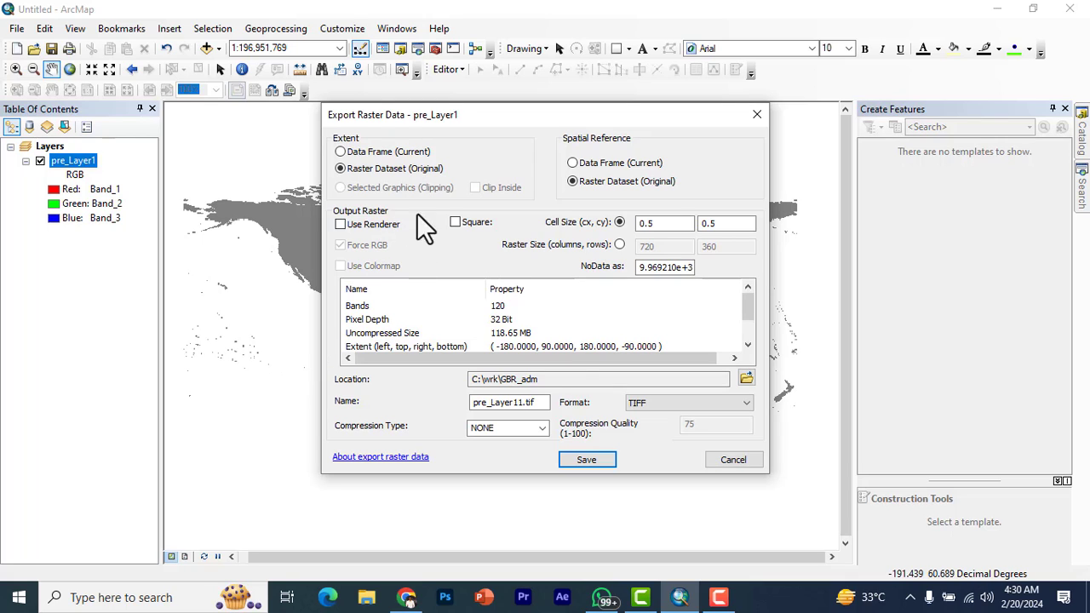
left_click(594, 458)
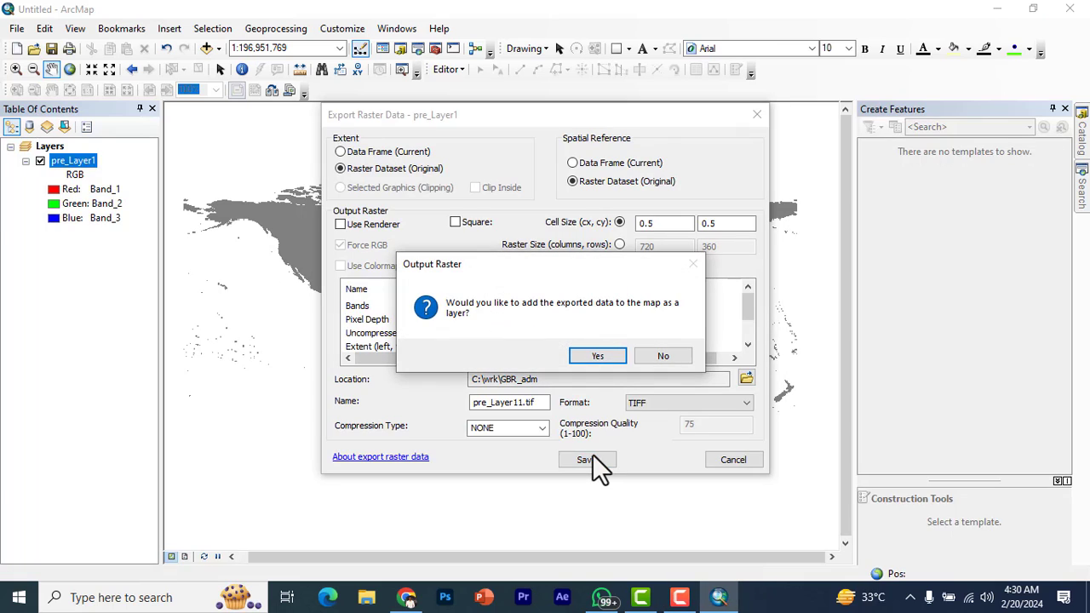
- Add the exported pre_Layer11.tif to the map and remove pre_Layer1
left_click(585, 355)
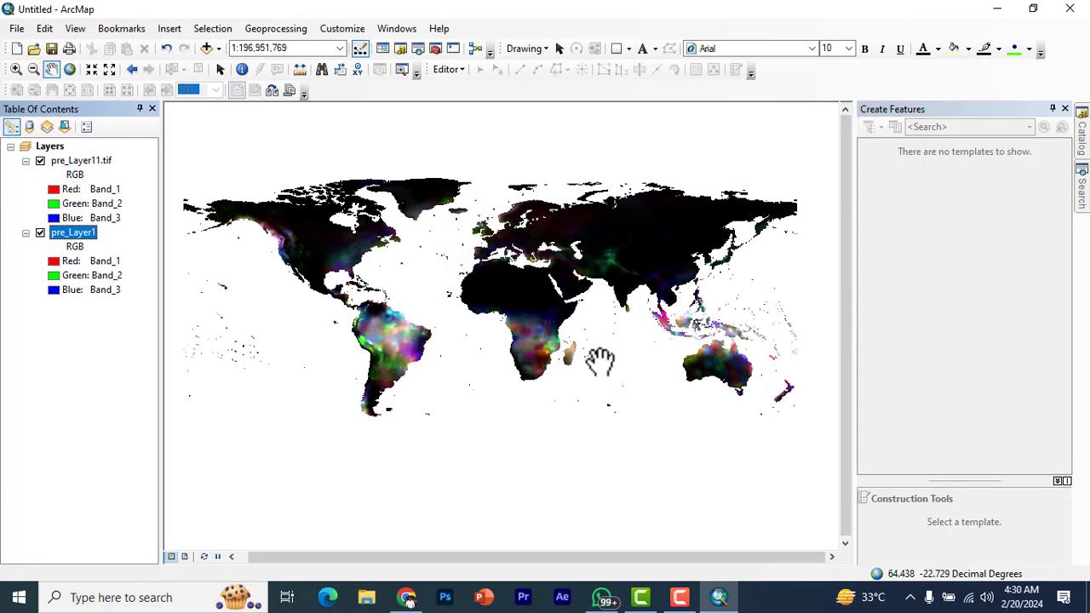
right_click(79, 166)
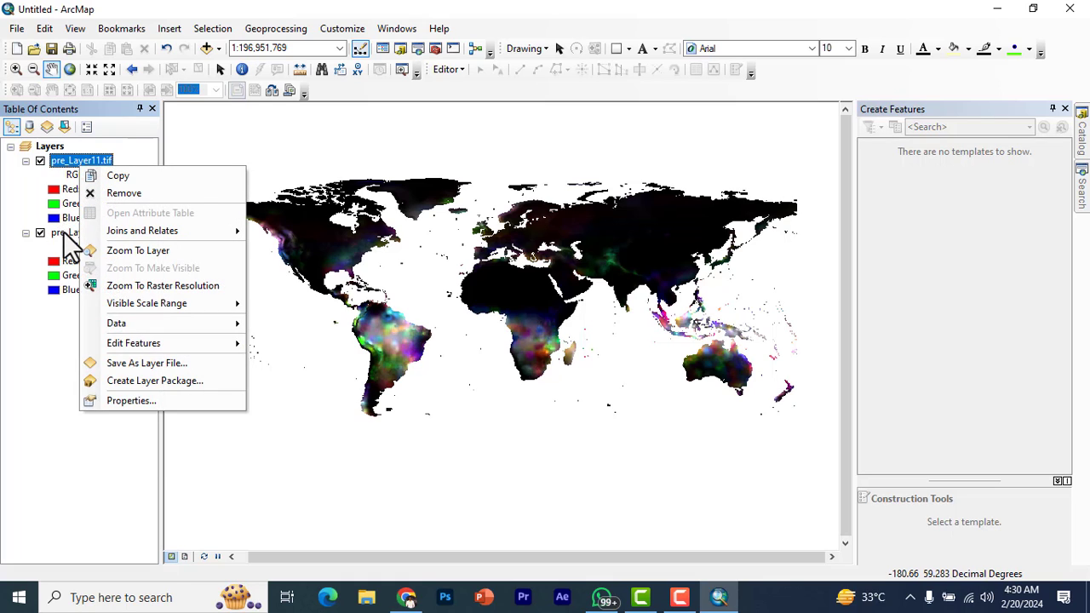
right_click(63, 236)
left_click(102, 259)
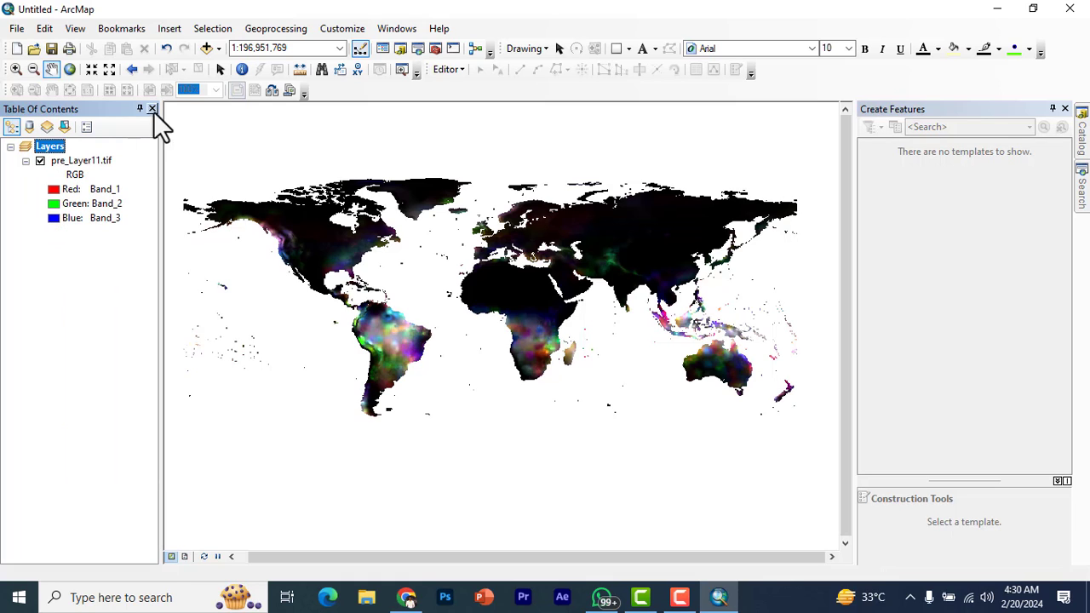
- Browse Add Data into the hydr folder, select prec1, then cancel without adding it
left_click(209, 47)
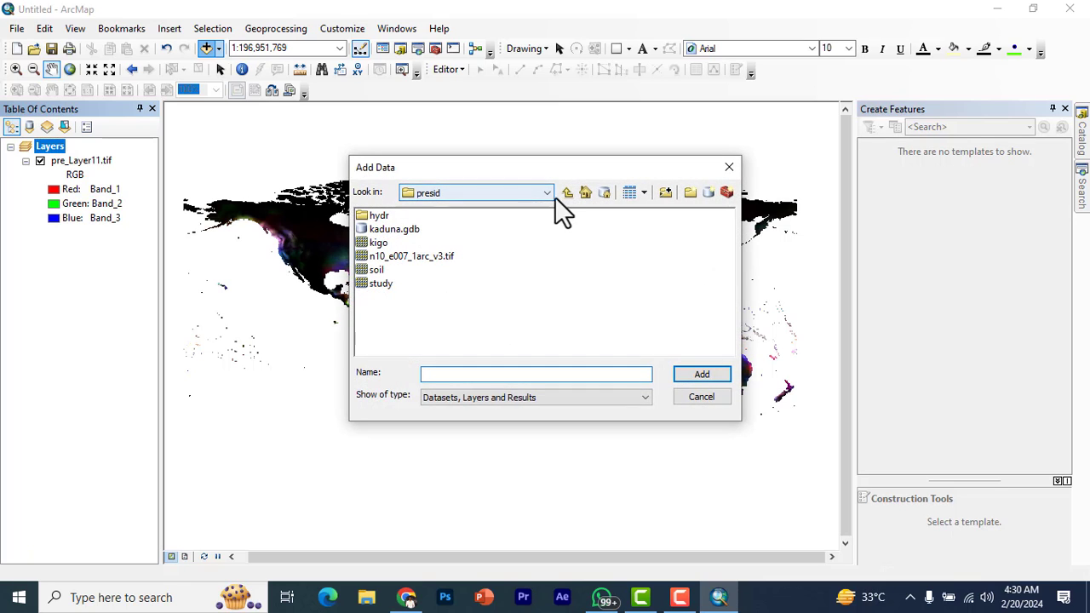
double_click(379, 217)
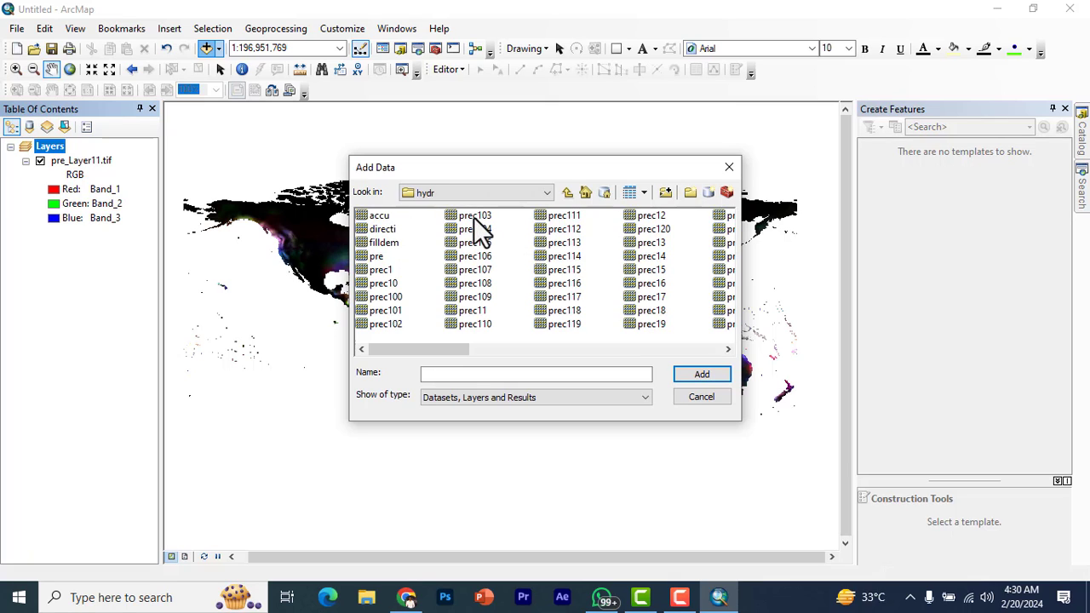
left_click(382, 272)
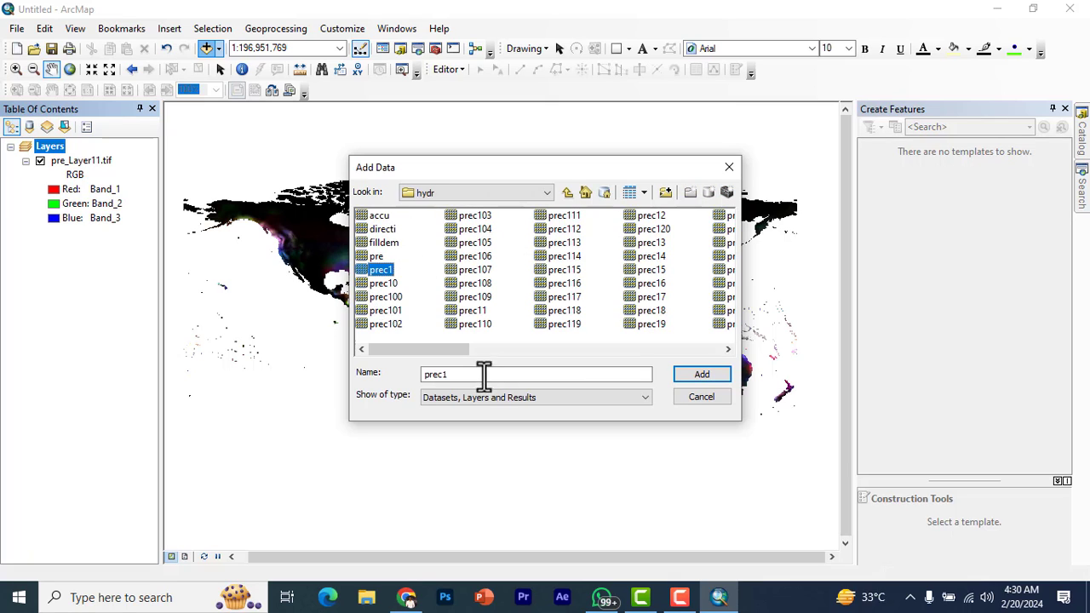
left_click_drag(444, 351, 686, 342)
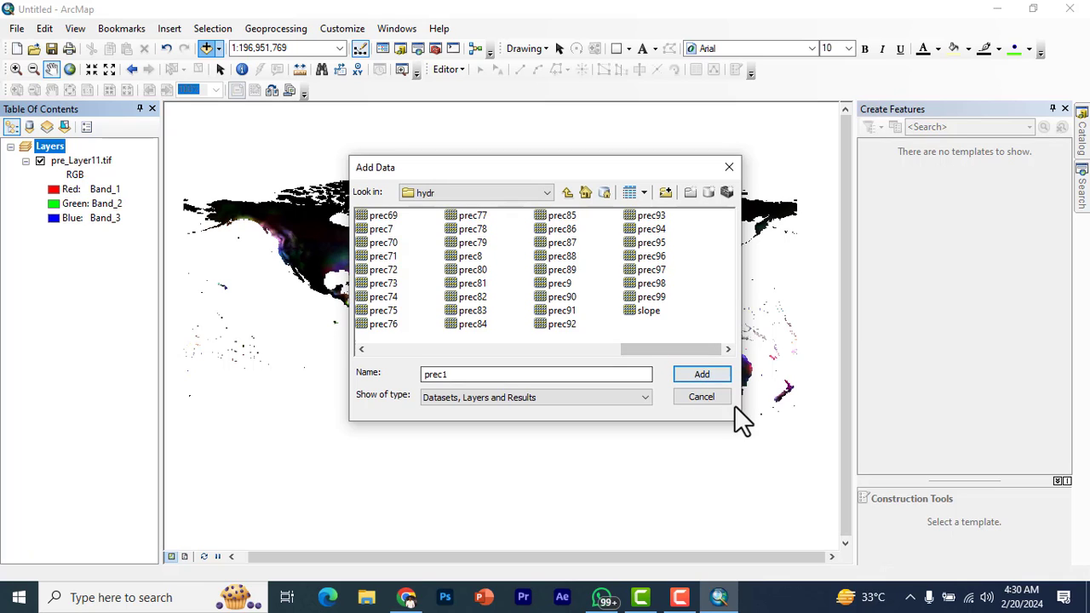
left_click(703, 398)
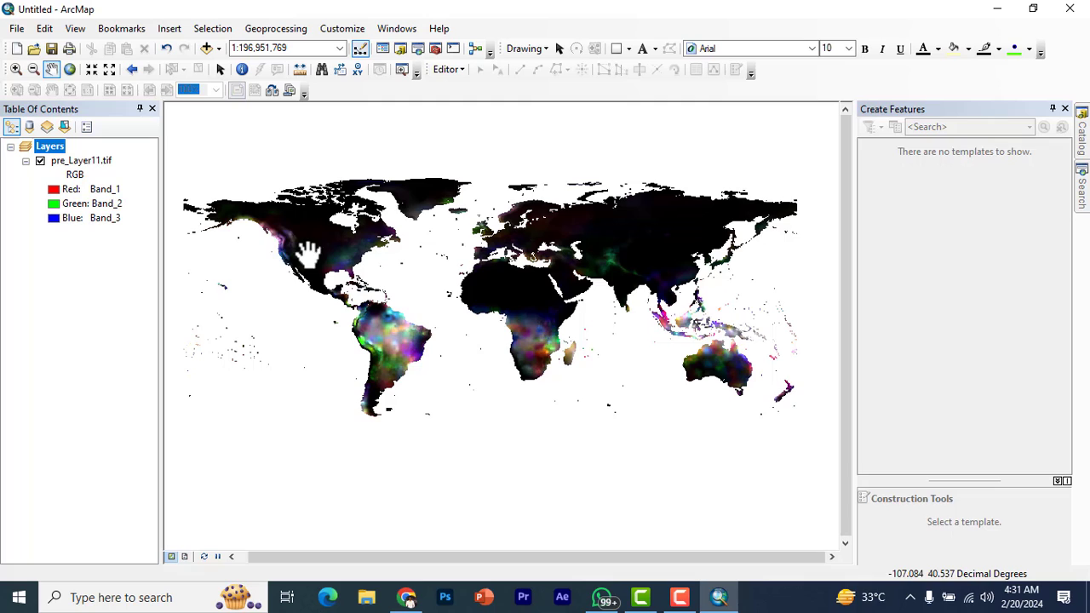